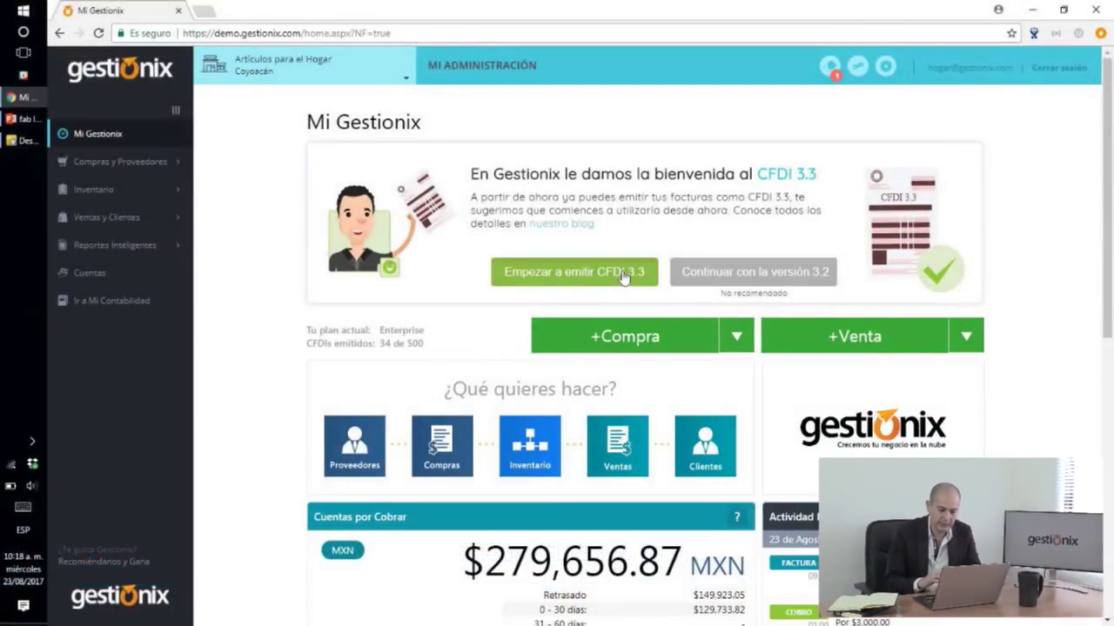
Step: Switch the account to issuing CFDI 3.3 invoices and close the Gestionix blog page
left_click(623, 273)
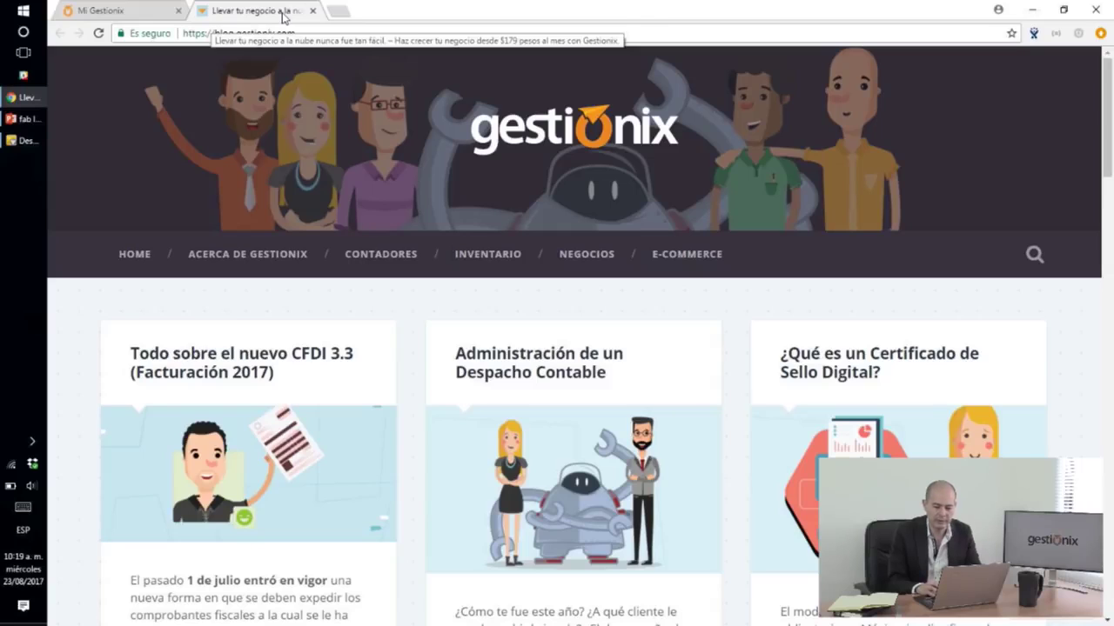
left_click(313, 10)
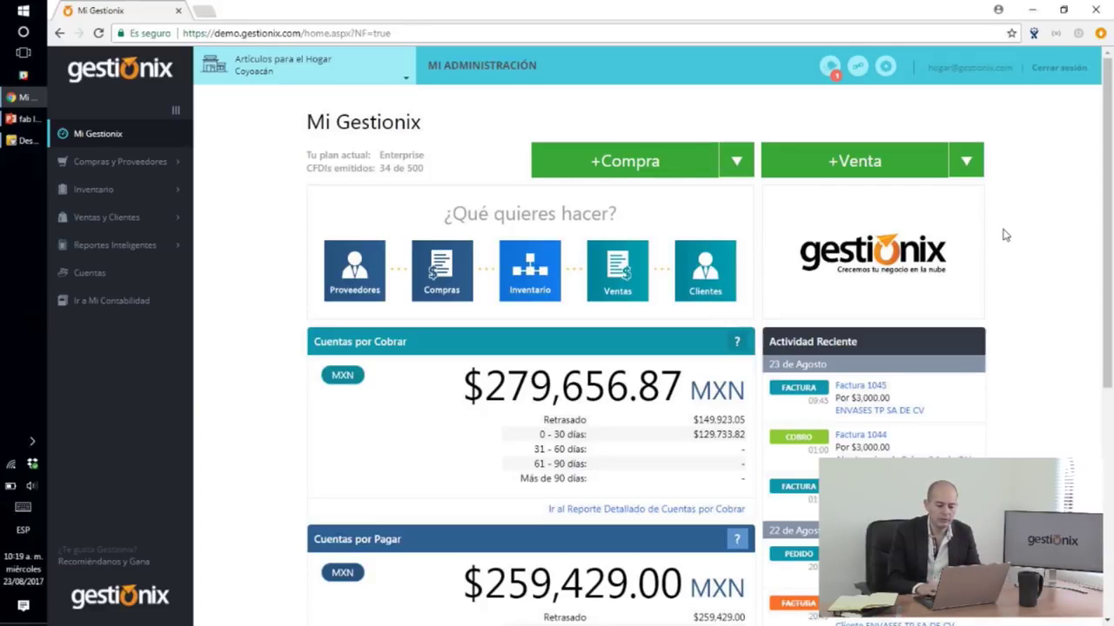
Step: Start a new invoiced sale for the client La Palma and review the Uso del CFDI options, keeping Adquisición de mercancías
left_click(856, 177)
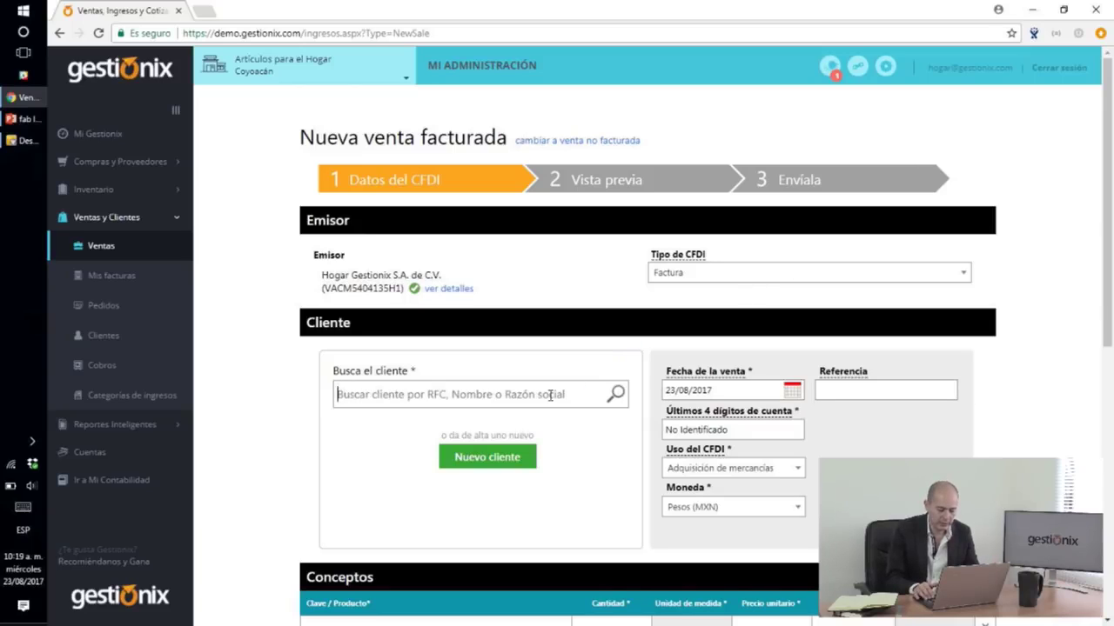
type("a")
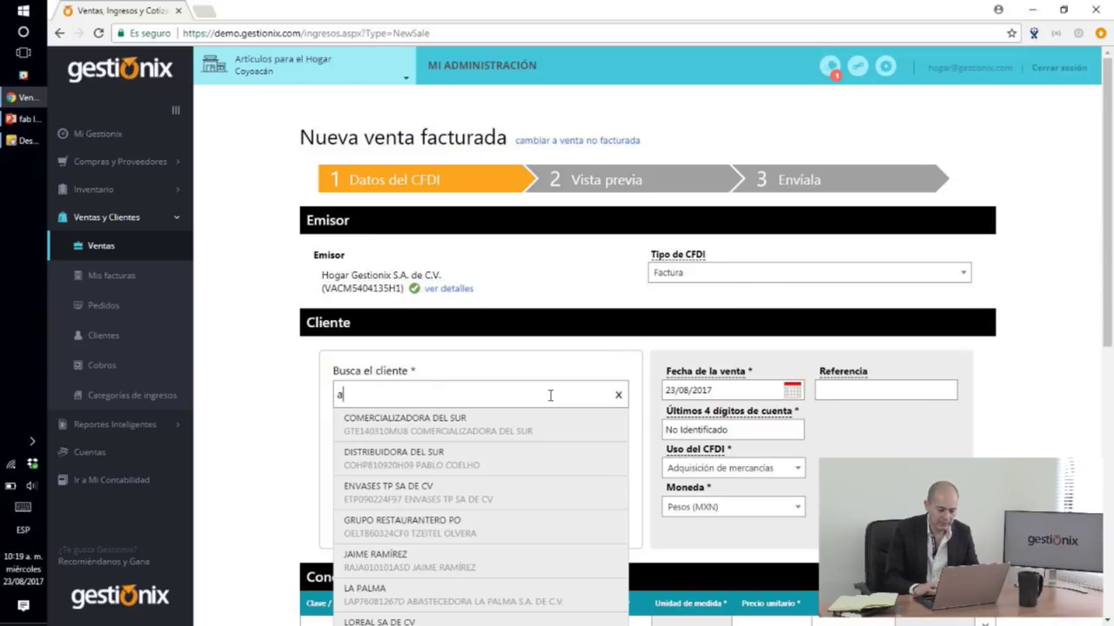
left_click(501, 591)
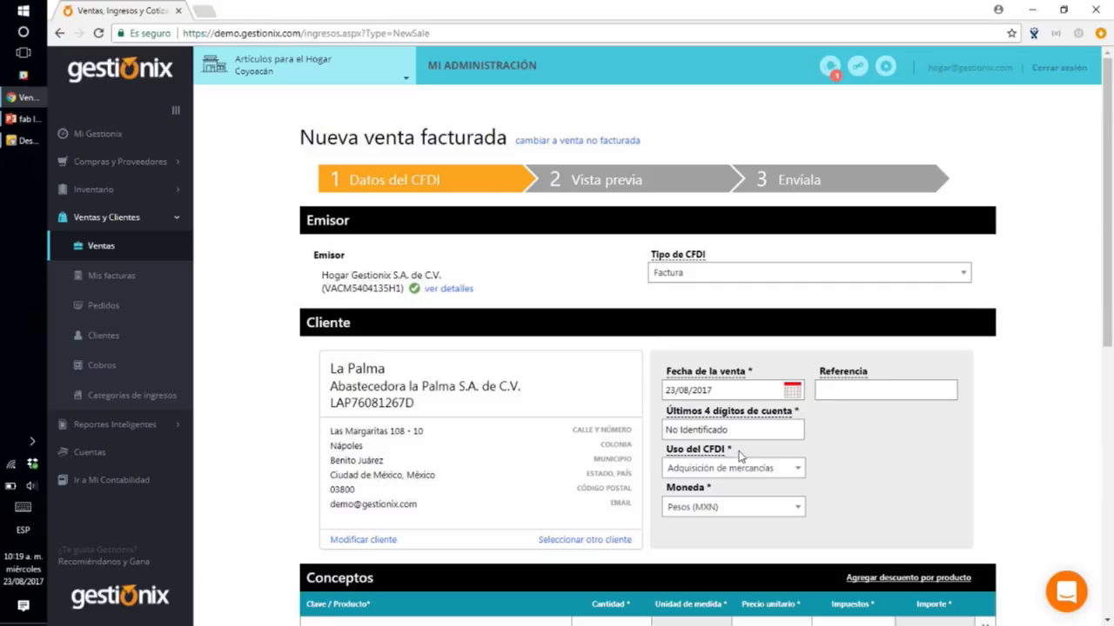
left_click(798, 475)
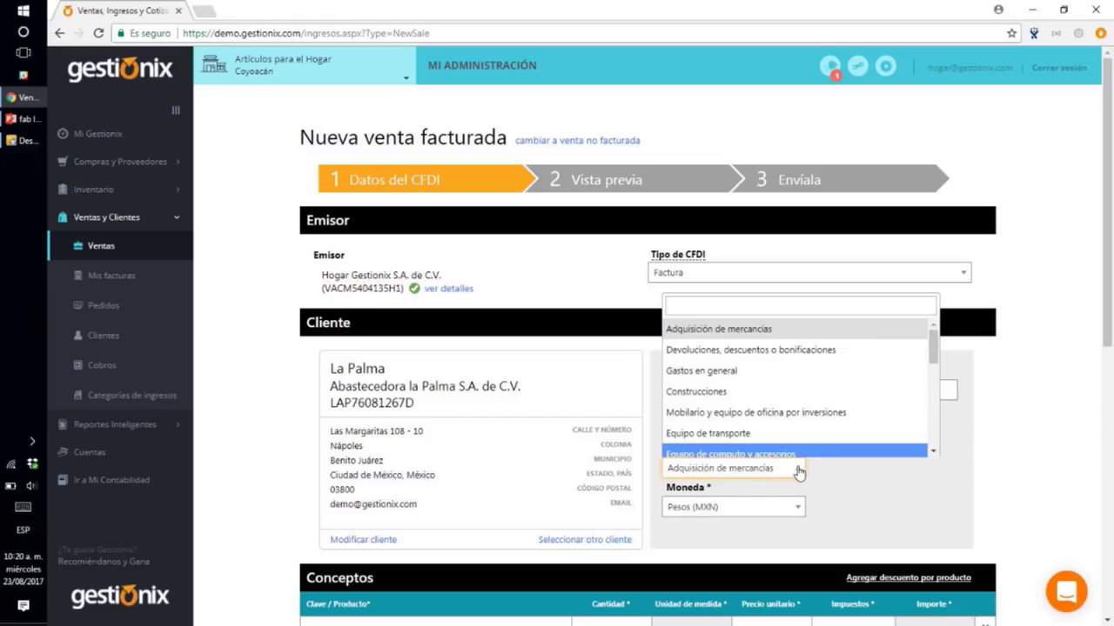
left_click(797, 472)
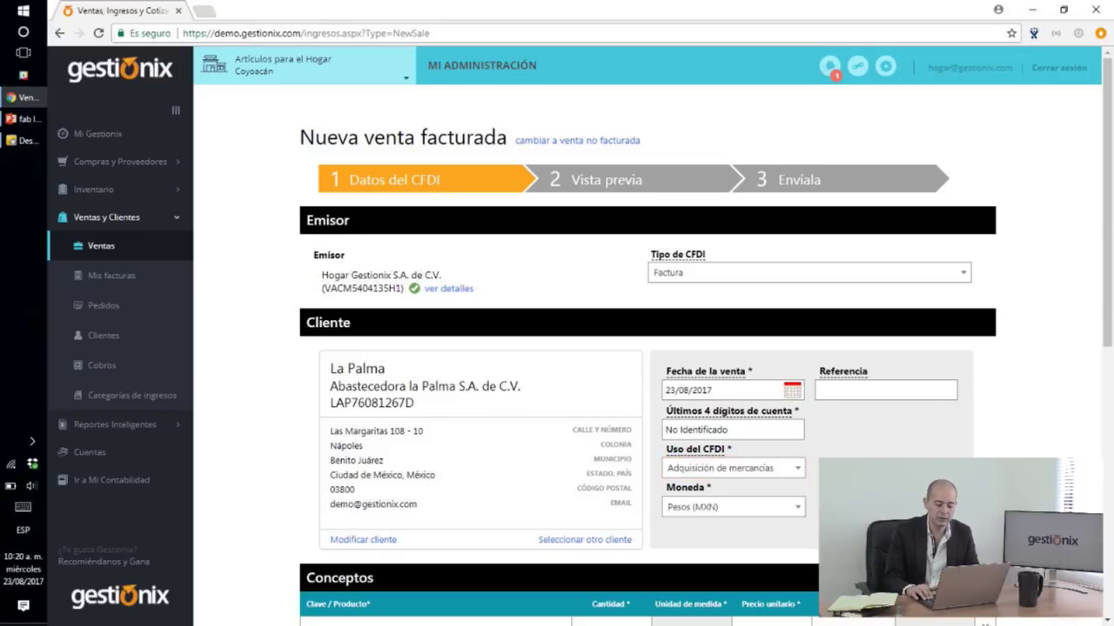
Step: Add the products A00278 Molino Profesional and E304 Martillo Ablandador de Carne to the invoice's concepts
scroll(578, 333, "down", 5)
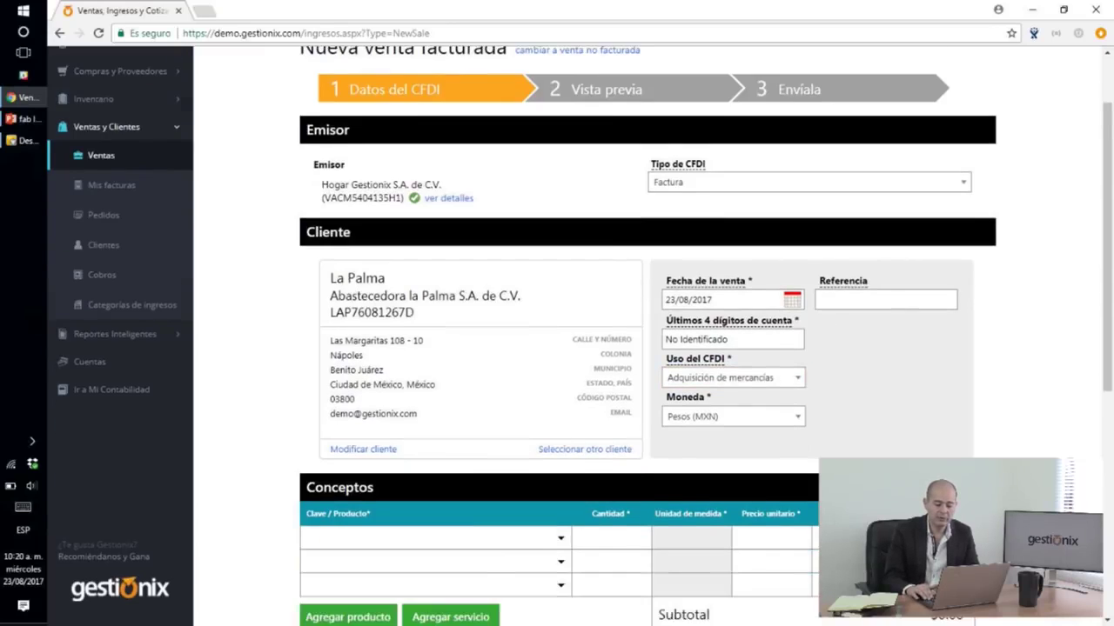
scroll(579, 333, "down", 3)
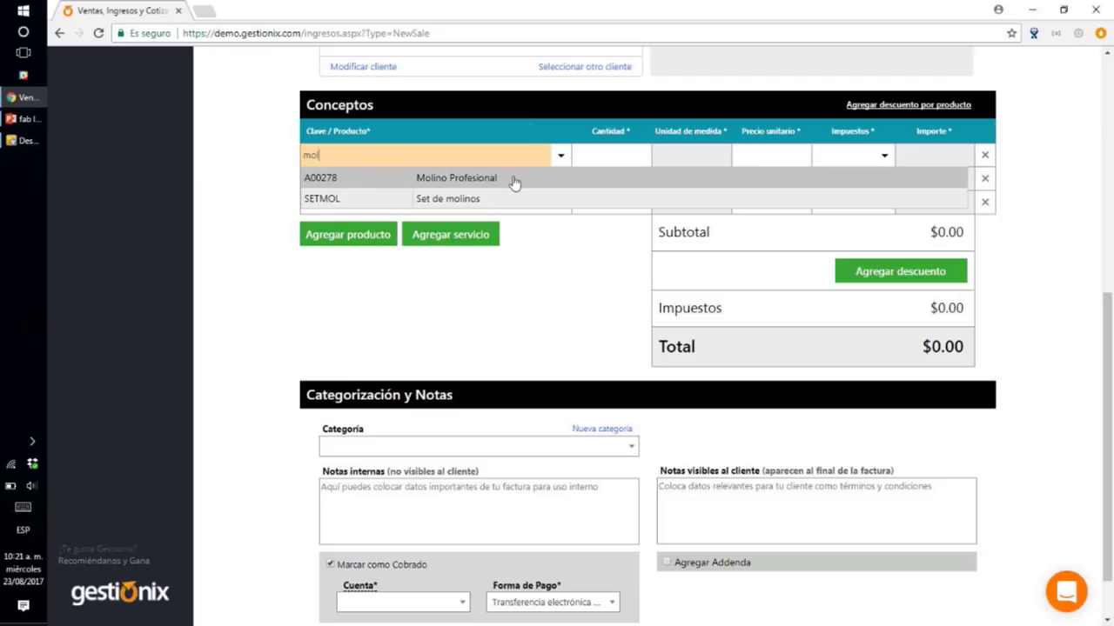
left_click(514, 179)
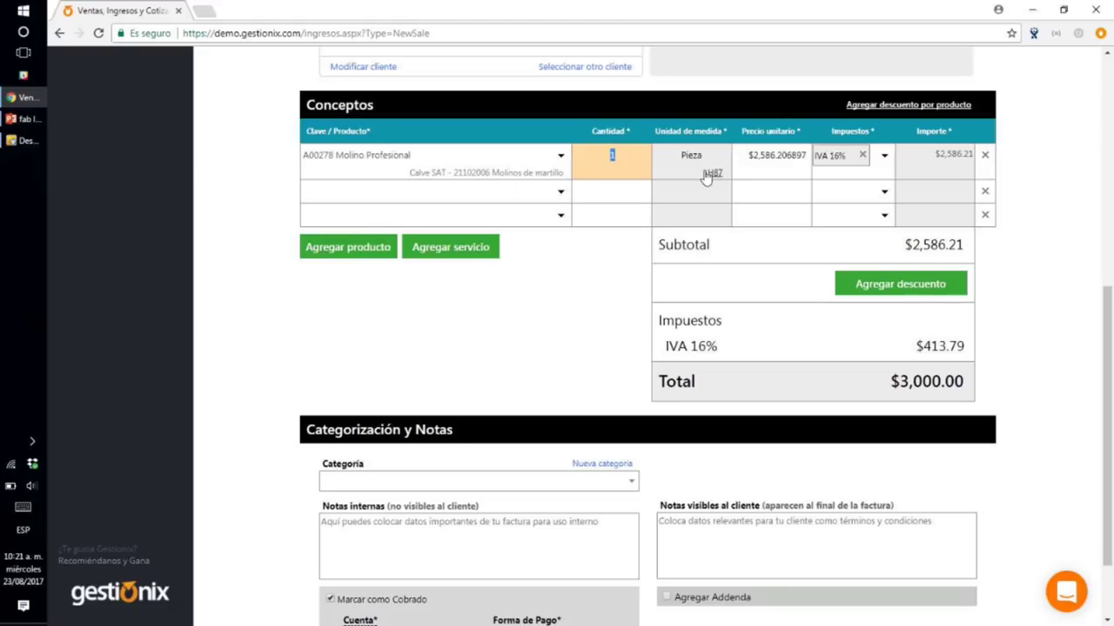
left_click(561, 193)
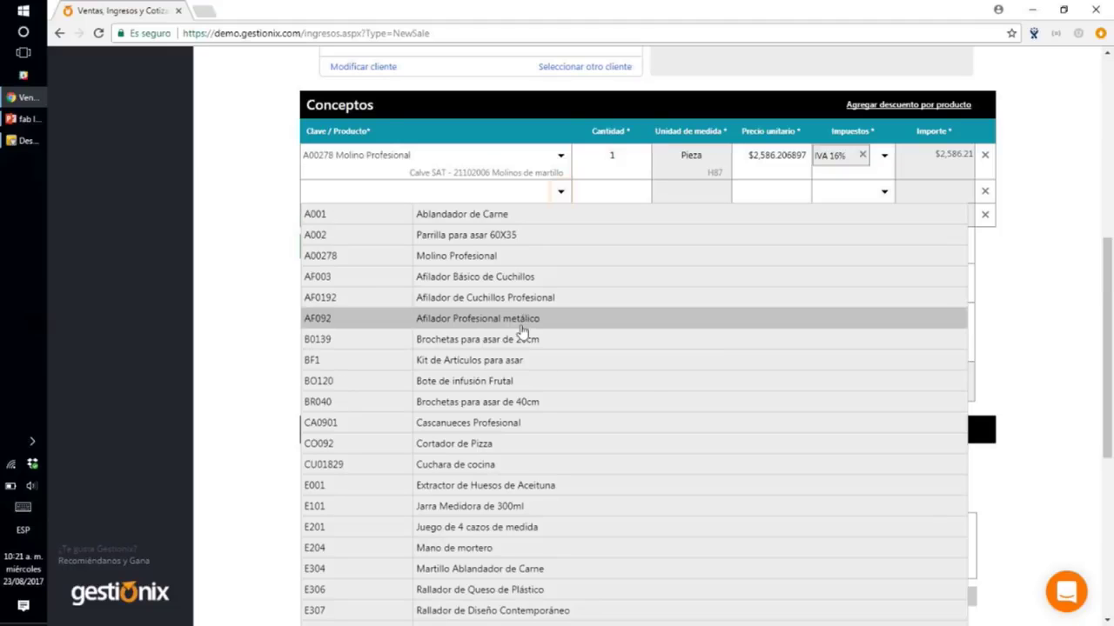
left_click(490, 569)
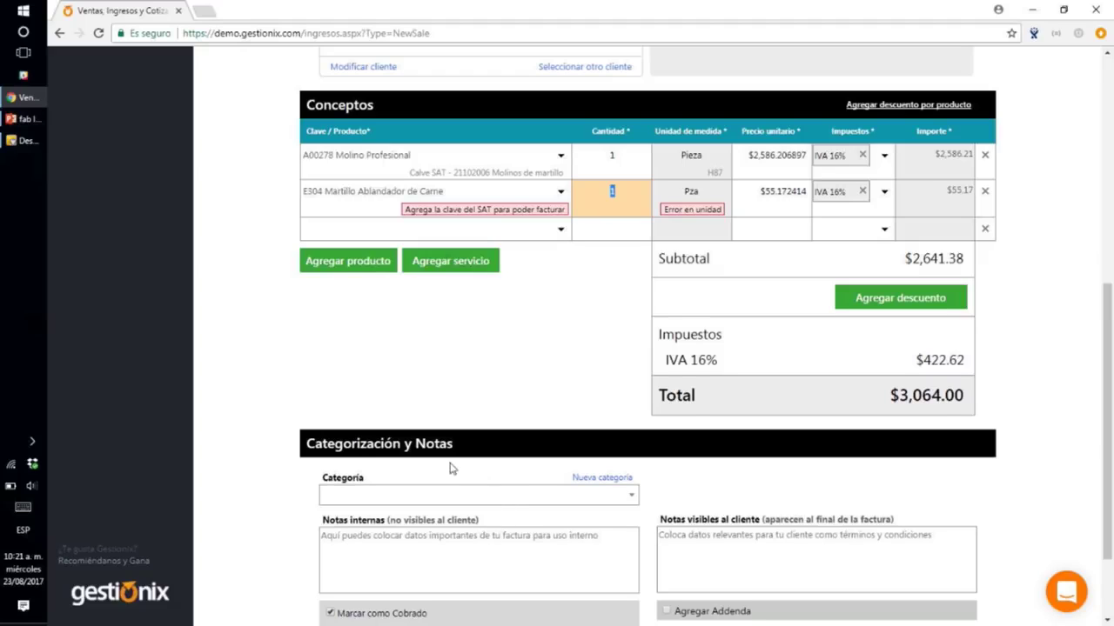
Step: Assign SAT key 27111602 Martillos and the unit H87 Pieza to the product E304 Martillo Ablandador de Carne
left_click(520, 210)
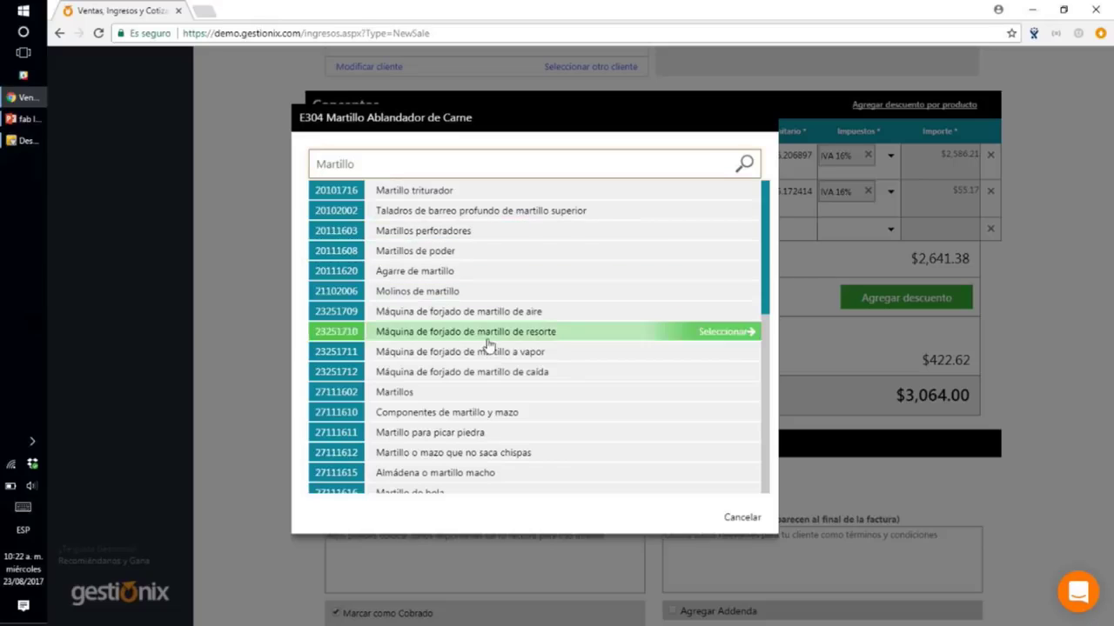
left_click(477, 395)
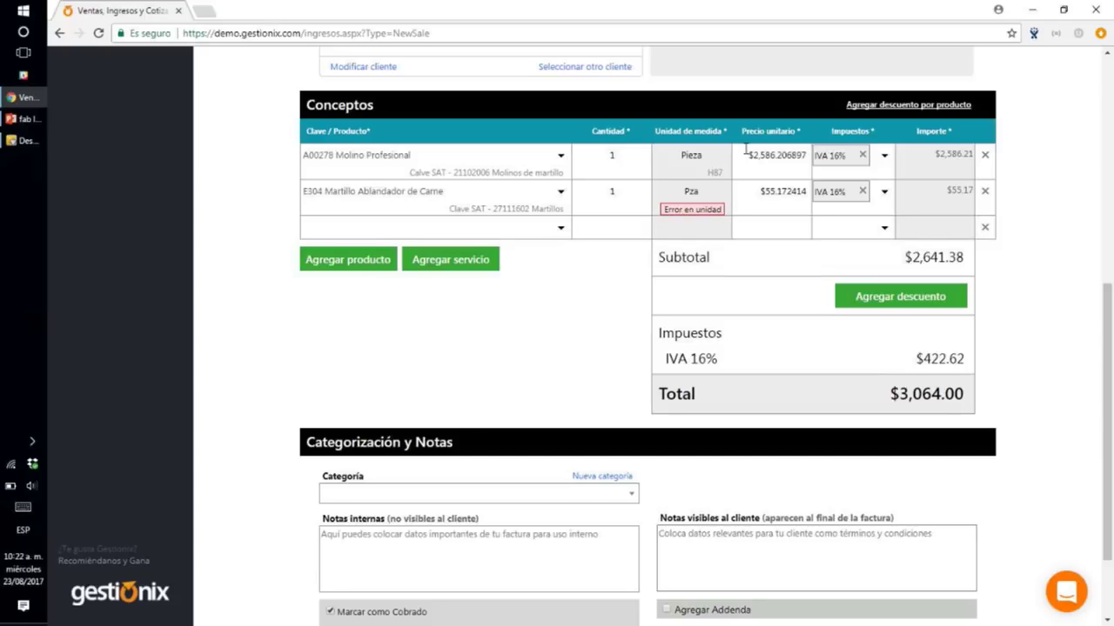
left_click(714, 211)
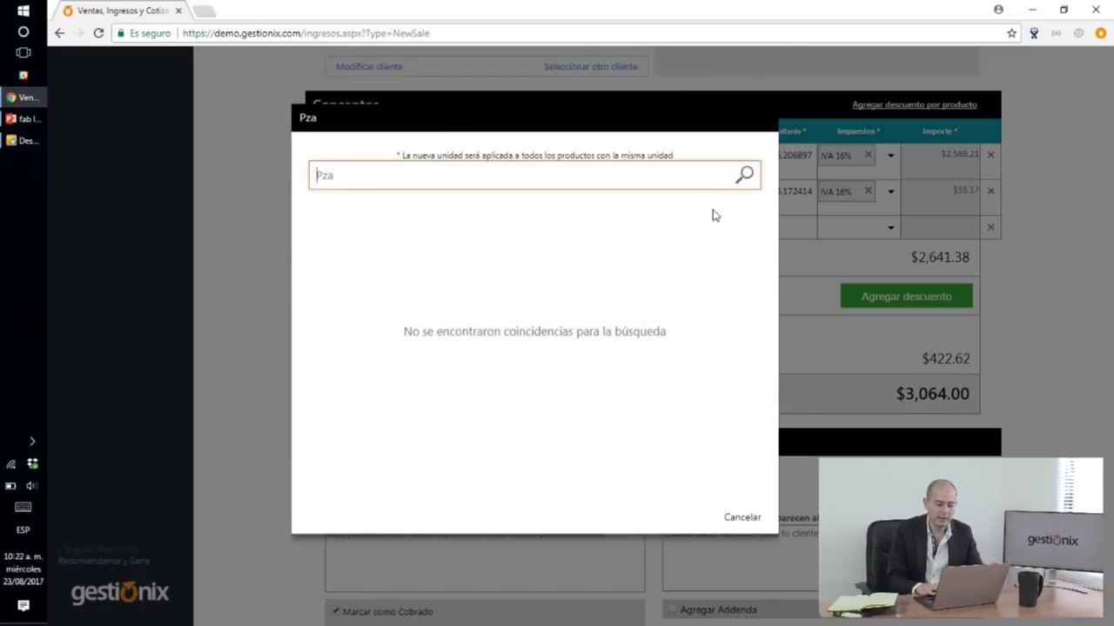
left_click(620, 168)
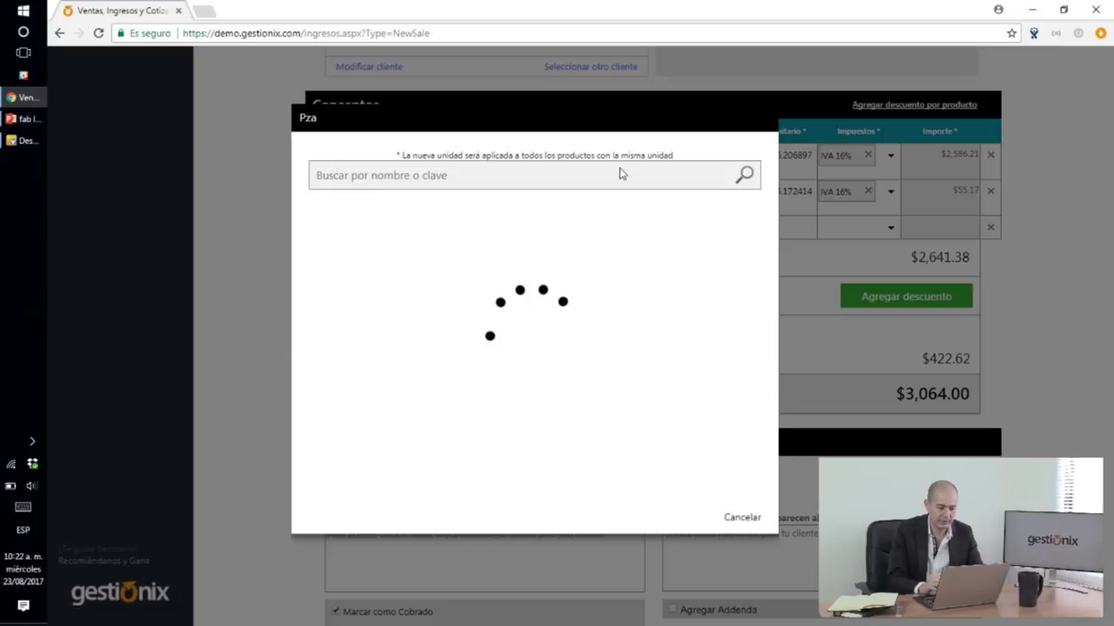
left_click(479, 176)
type("pieza")
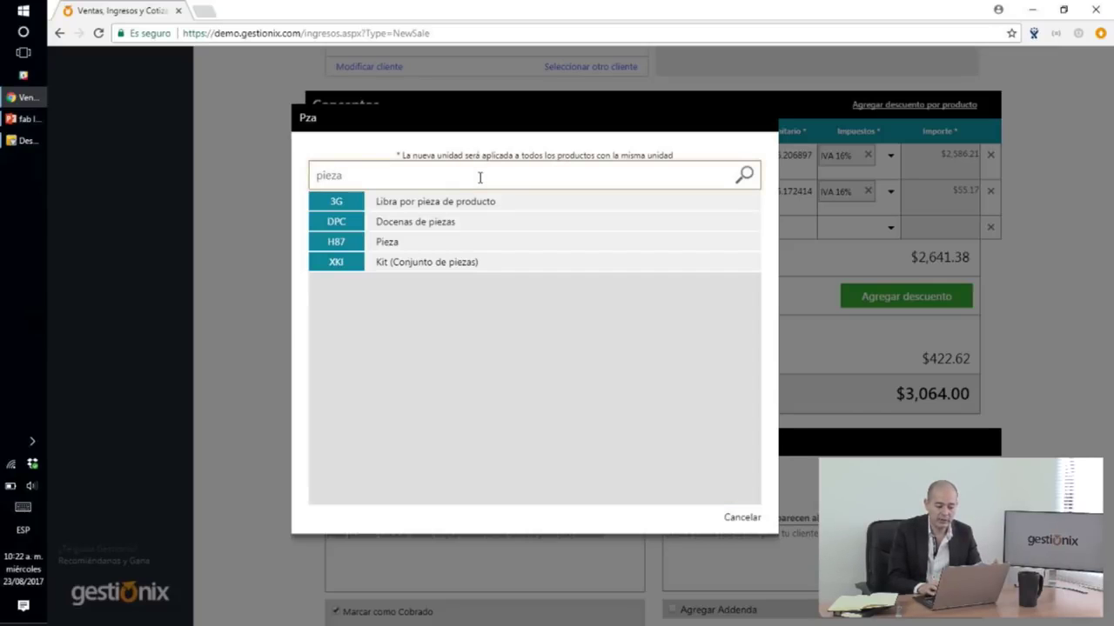
left_click(428, 240)
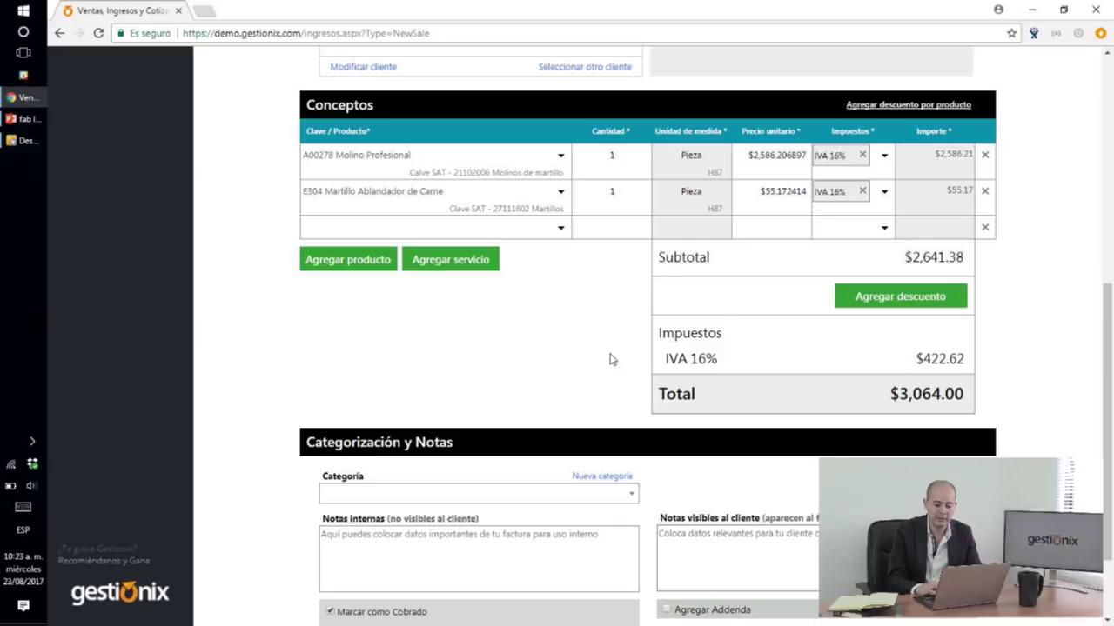
Step: Set the Bancomer peso (MXN) account as the account where the sale is collected
scroll(616, 378, "down", 2)
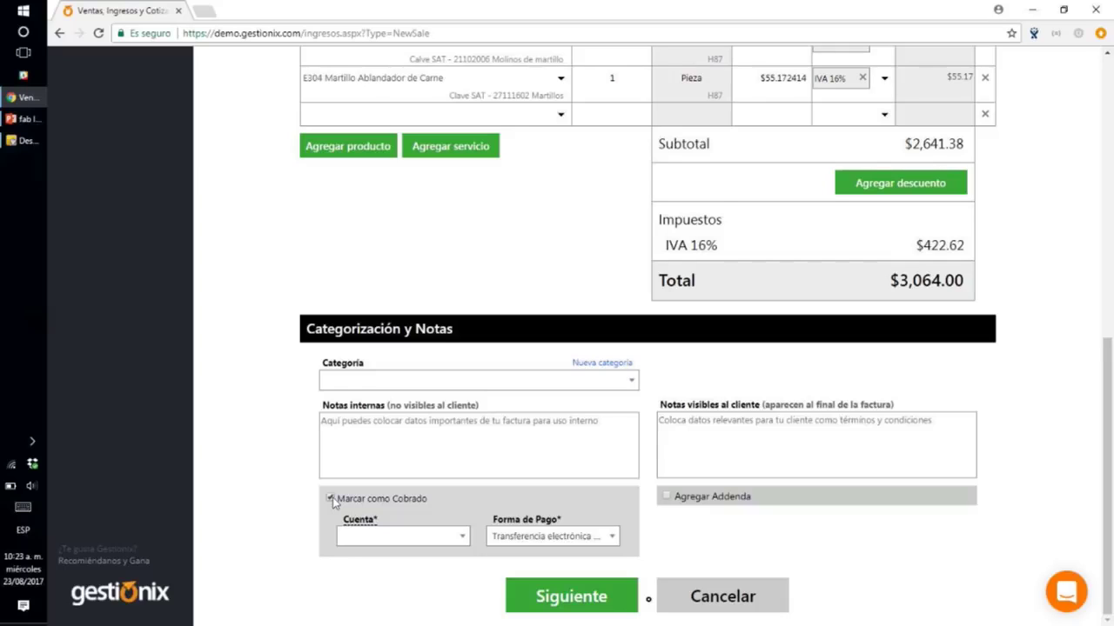
left_click(454, 539)
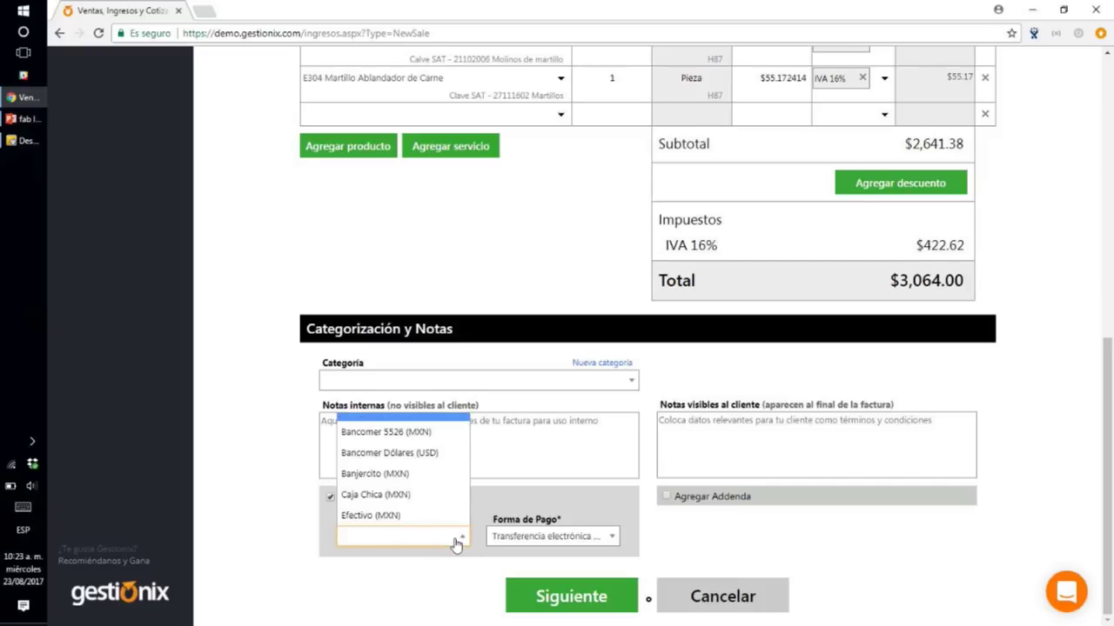
left_click(445, 433)
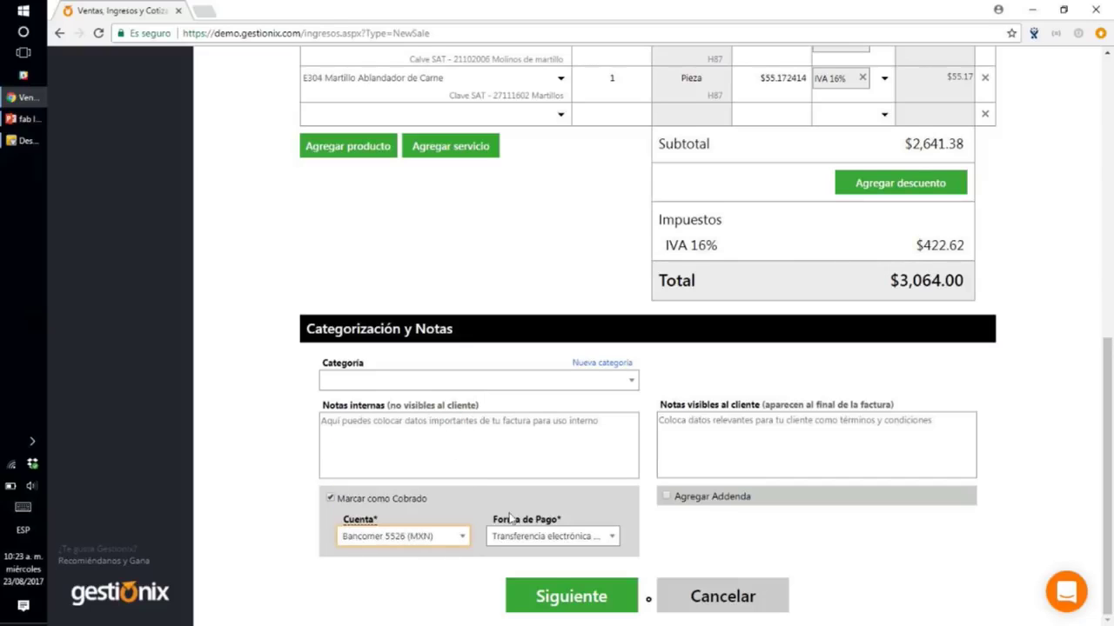
Step: Review the invoice preview down to its totals and send the invoice to the client
left_click(561, 597)
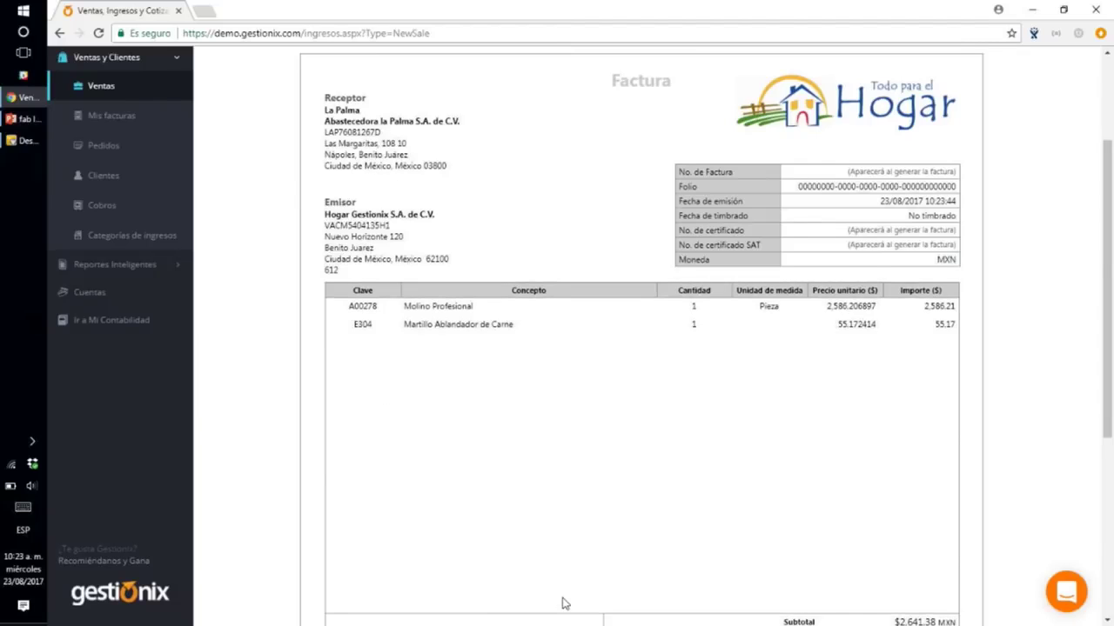
scroll(562, 604, "down", 4)
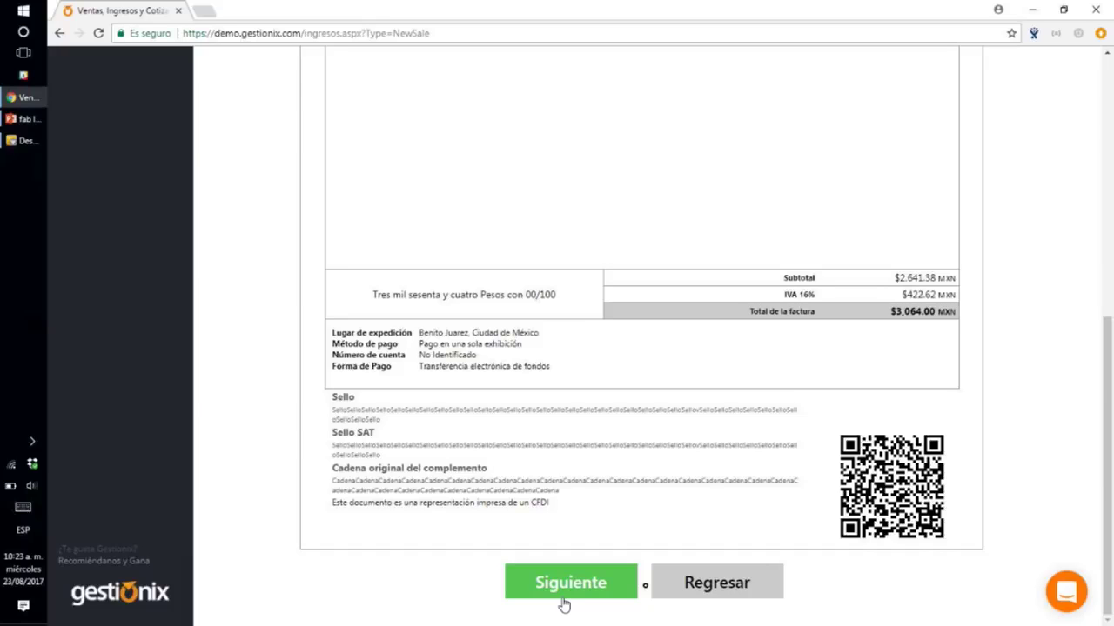
left_click(564, 602)
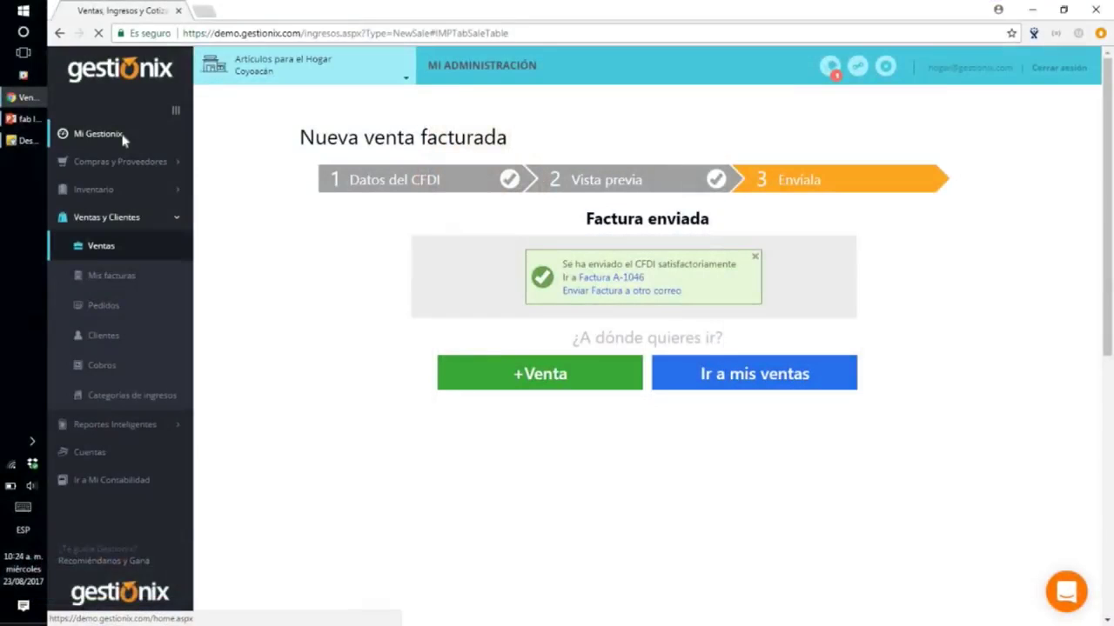
Step: Open the new La Palma invoice from the home page's recent activity and show its PDF and XML download options
left_click(123, 139)
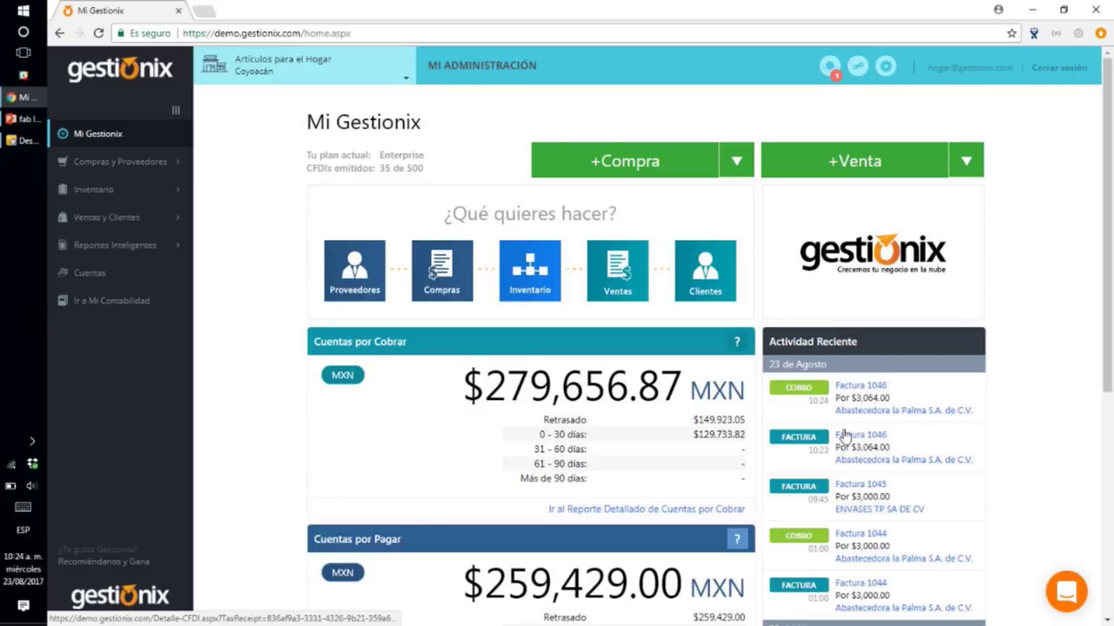
left_click(850, 438)
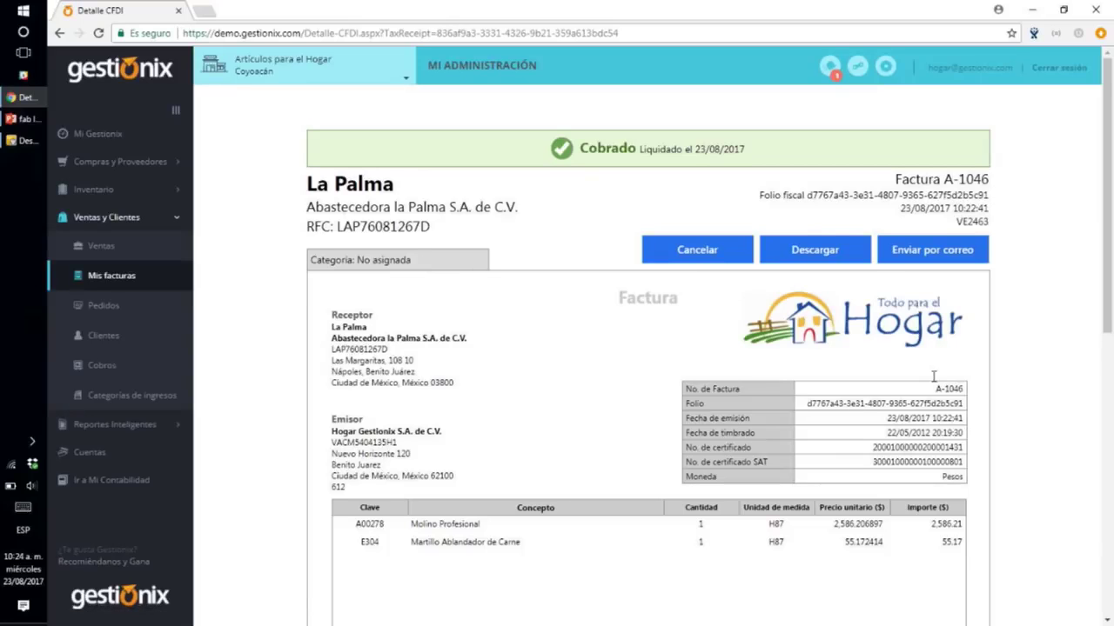
left_click(840, 261)
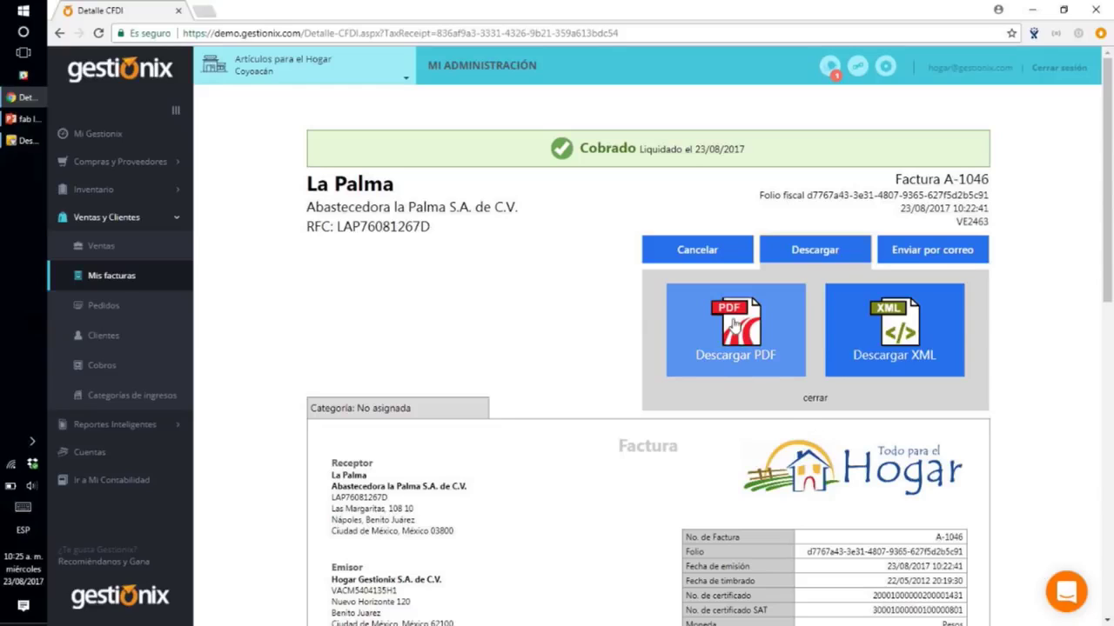
Step: Open the general data of inventory product AF003 Afilador Básico de Cuchillos for editing
left_click(152, 190)
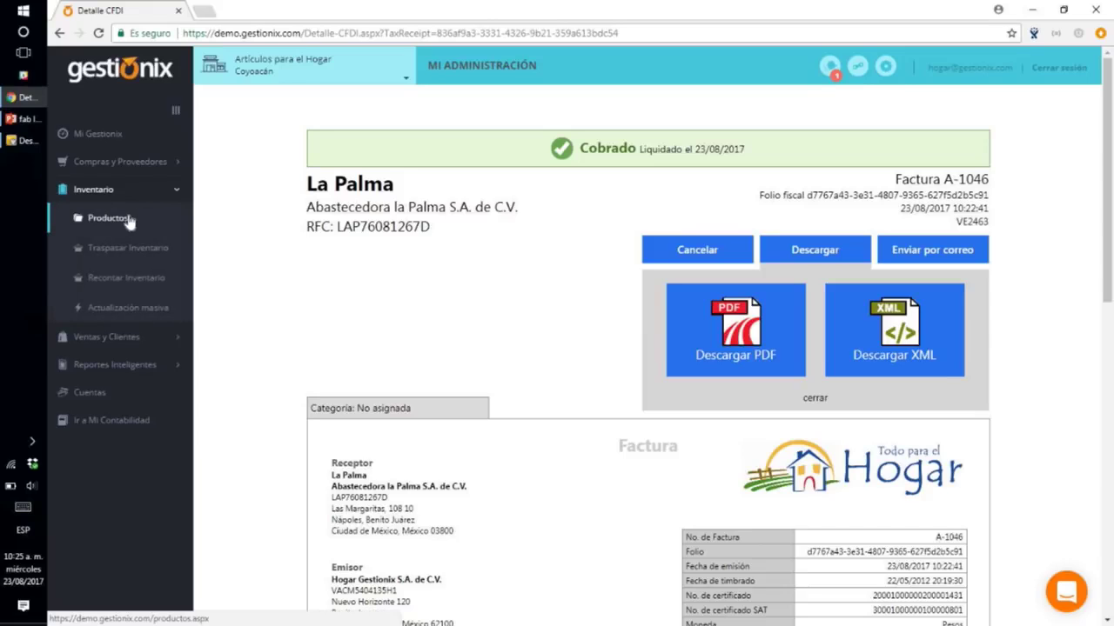
left_click(128, 219)
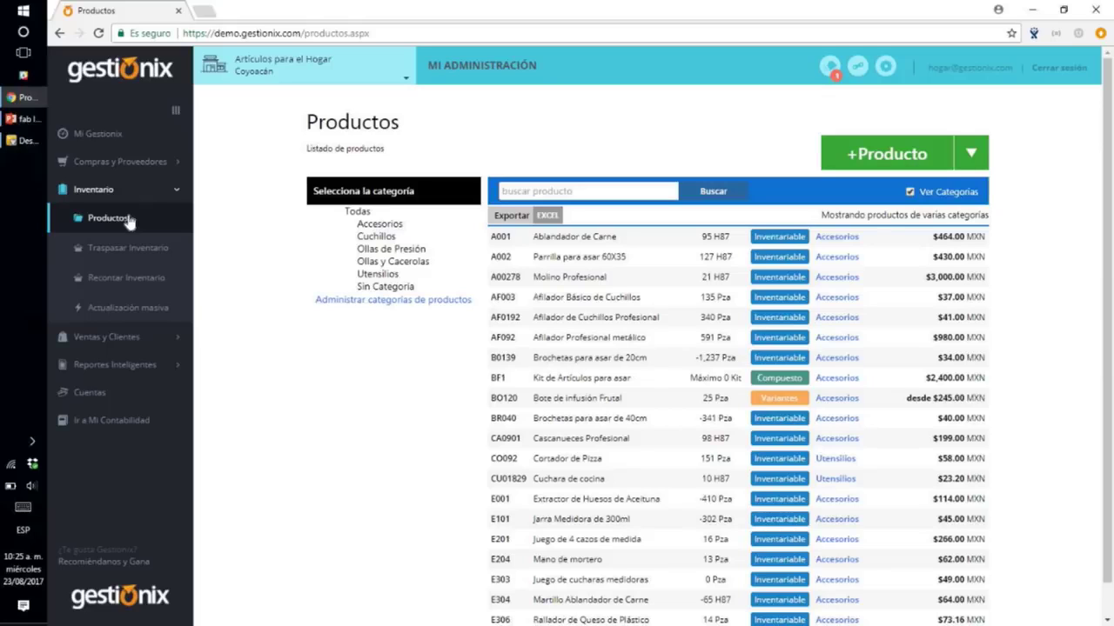
left_click(548, 298)
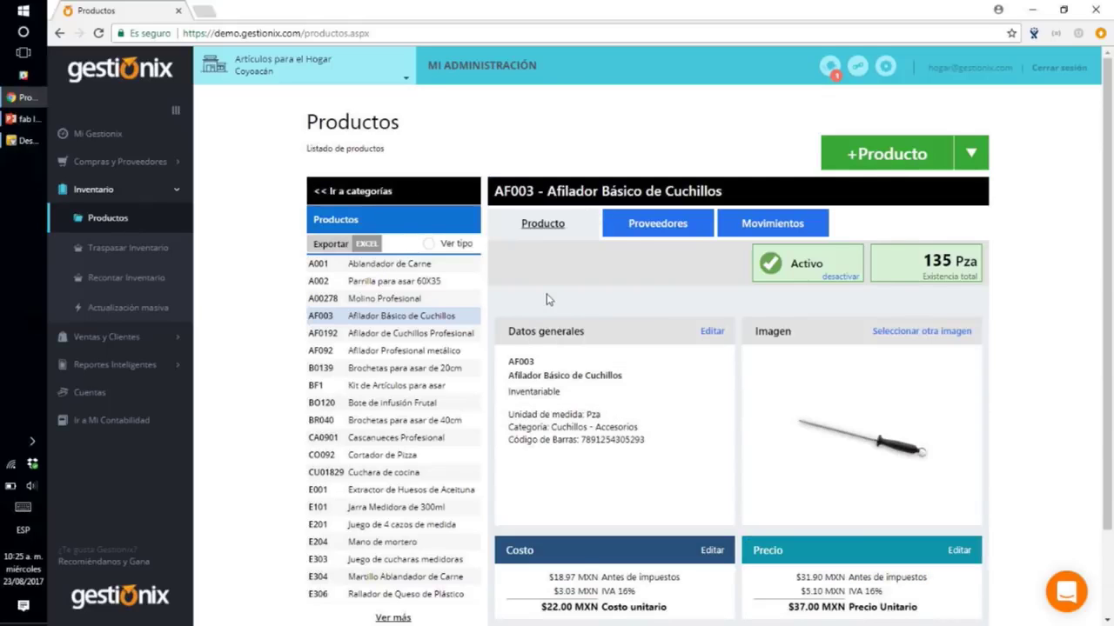
left_click(710, 335)
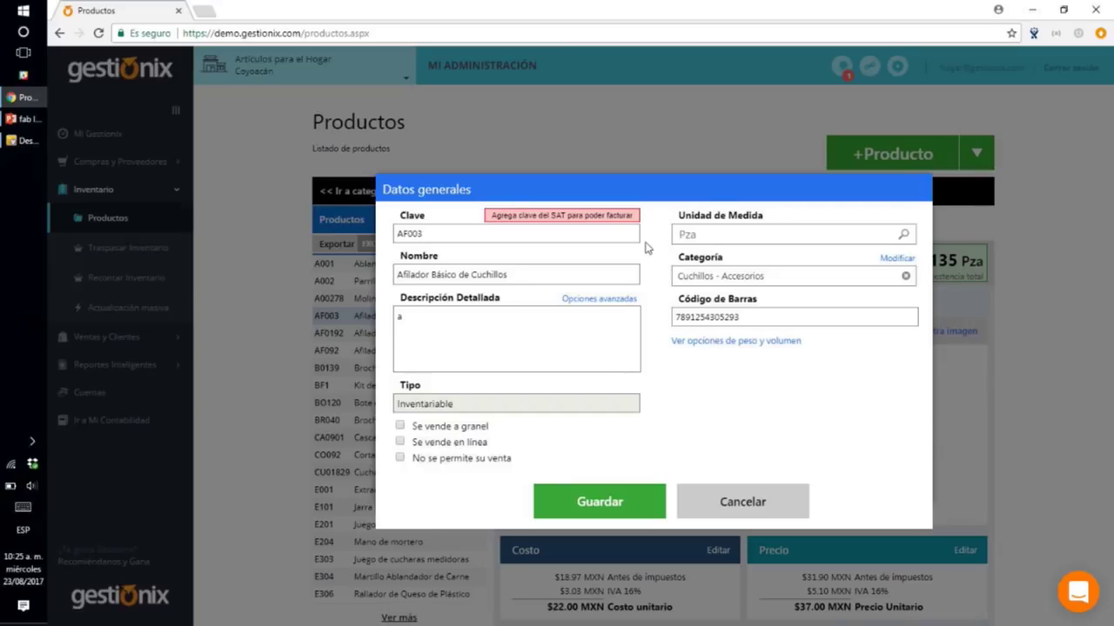
Step: Search the SAT catalogue for "Afilador" and assign key 52151624 Afiladores de cuchillos para uso doméstico to product AF003
left_click(605, 224)
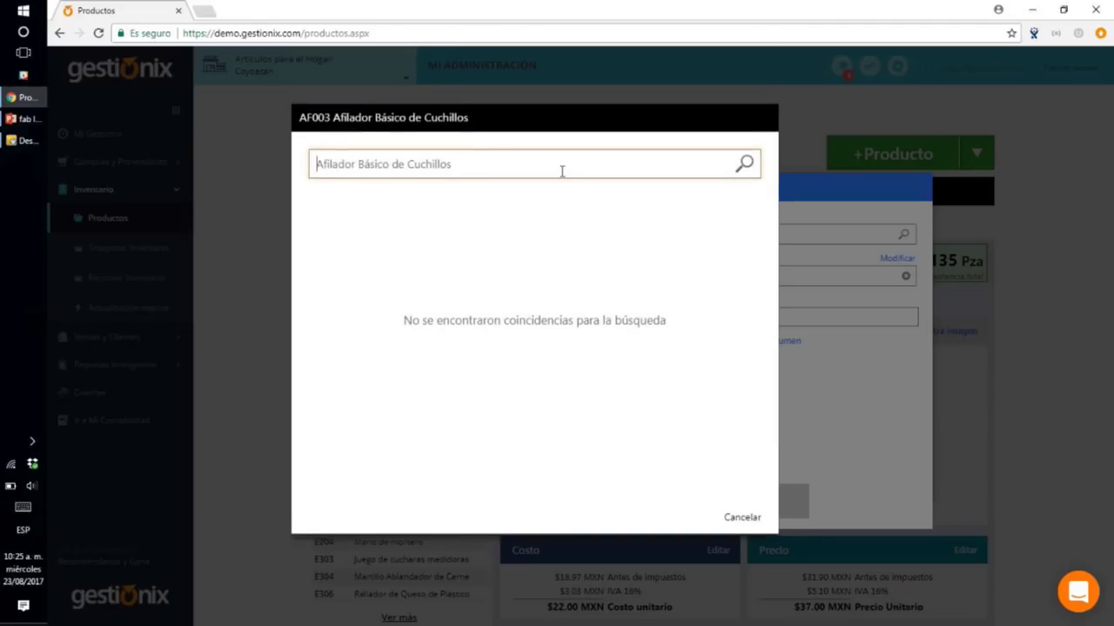
key("End")
key("ctrl+shift+Left")
key("ctrl+shift+Left")
key("ctrl+shift+Left")
key("BackSpace")
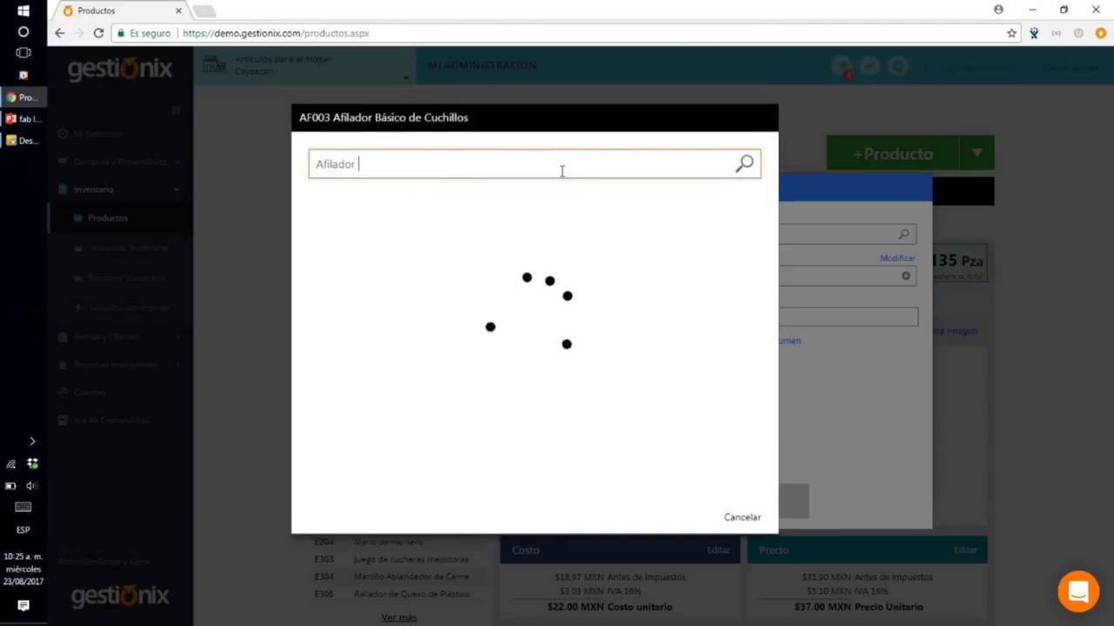
key("BackSpace")
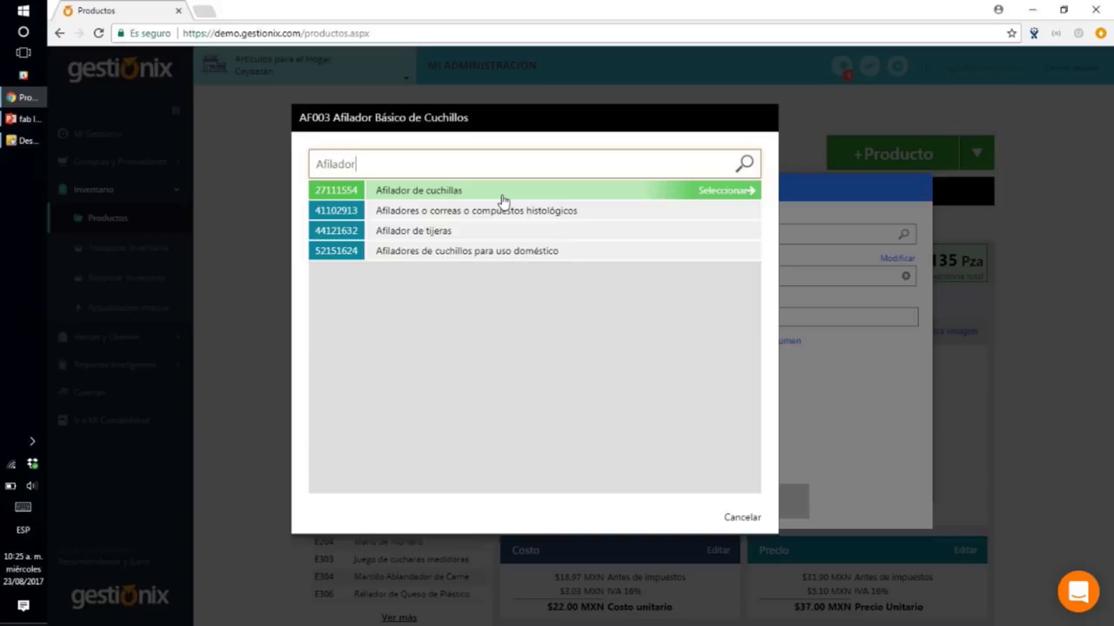
left_click(503, 251)
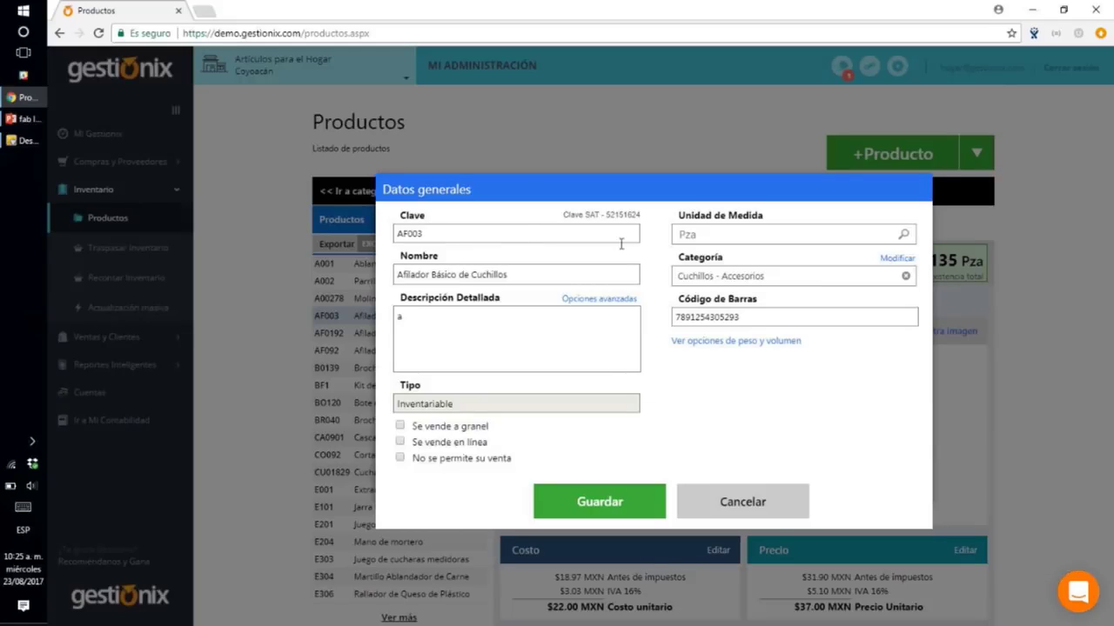
Step: Search the SAT unit keys for "Pieza", assign H87 Pieza as product AF003's unit of measure and save the general data
left_click(689, 235)
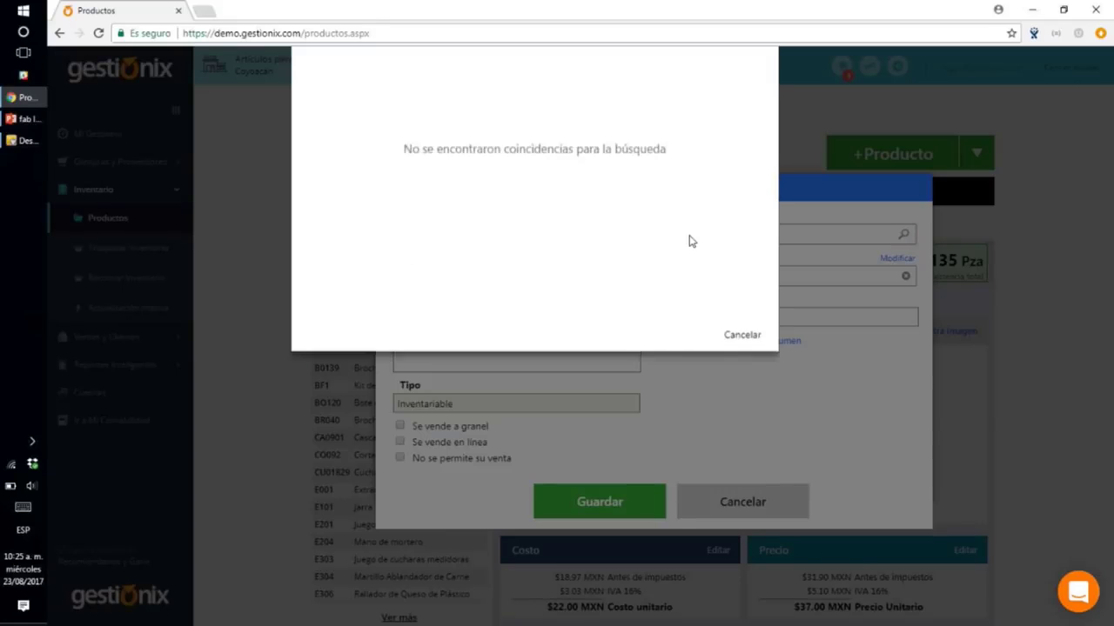
key("BackSpace")
key("BackSpace")
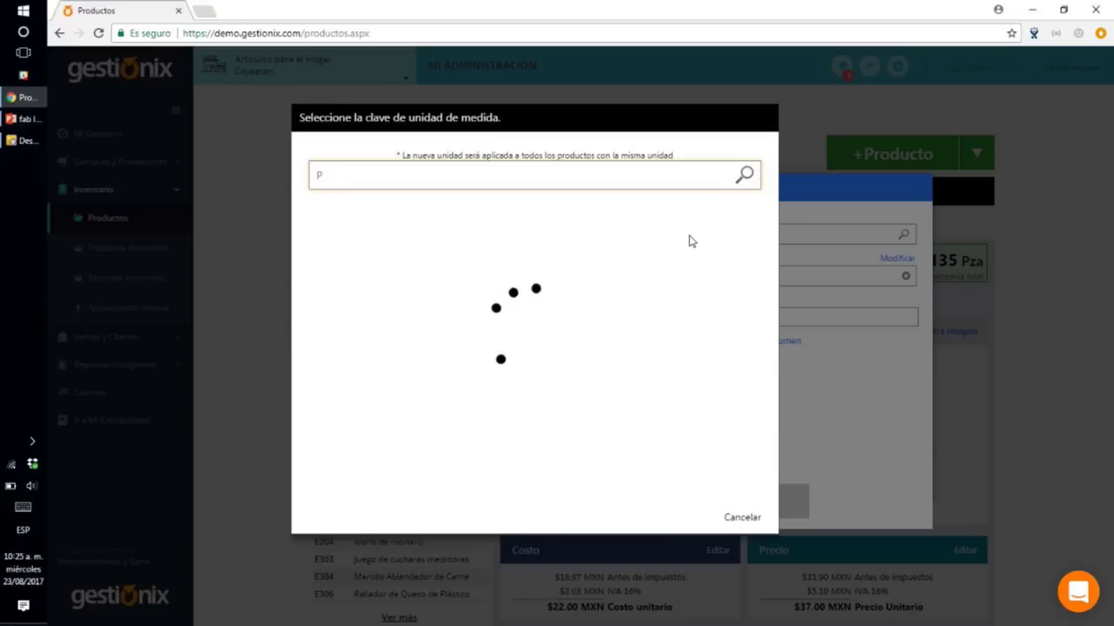
type("ieza")
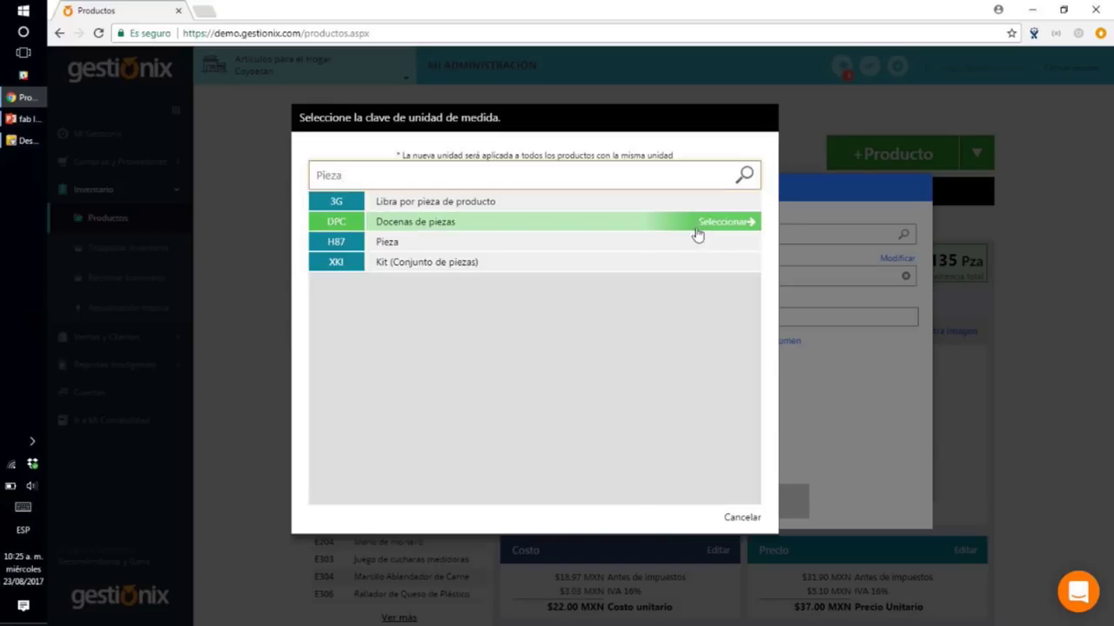
mouse_move(690, 242)
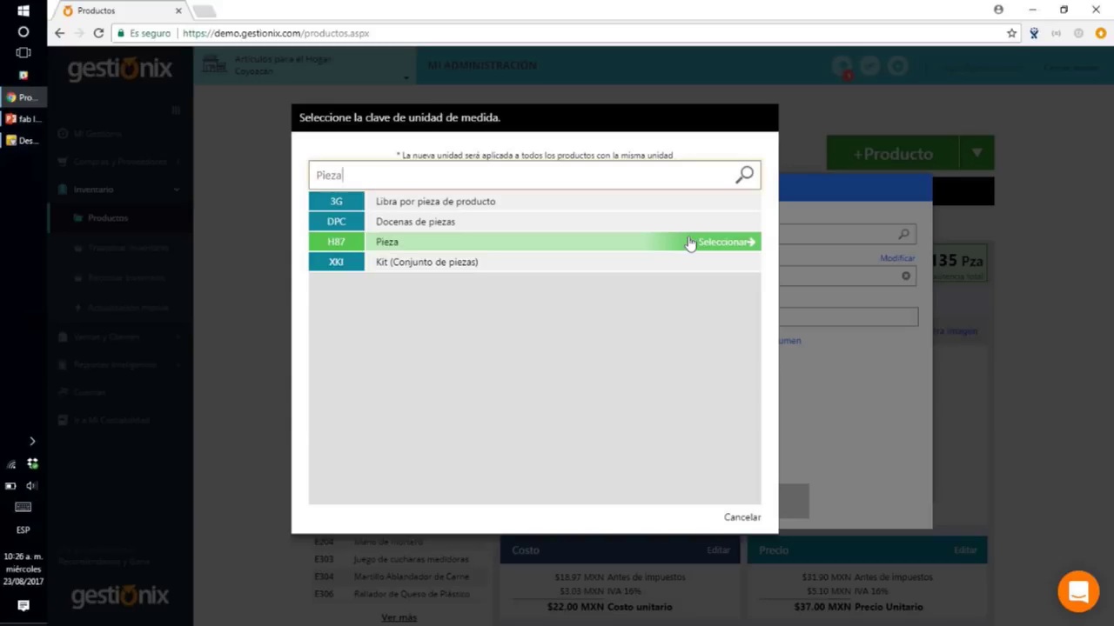
left_click(691, 242)
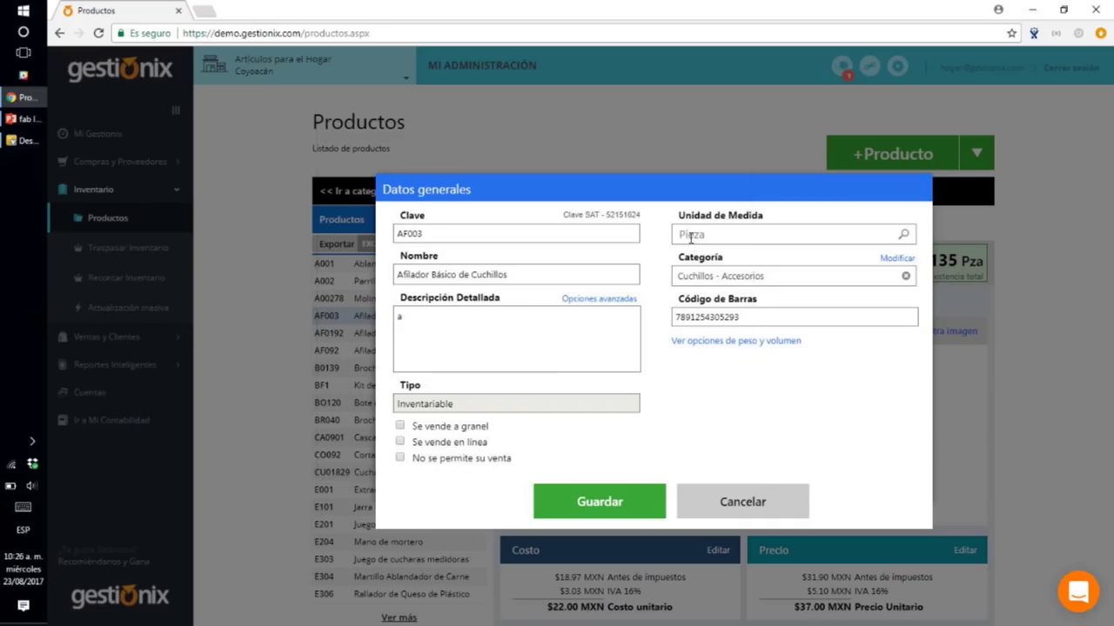
left_click(623, 495)
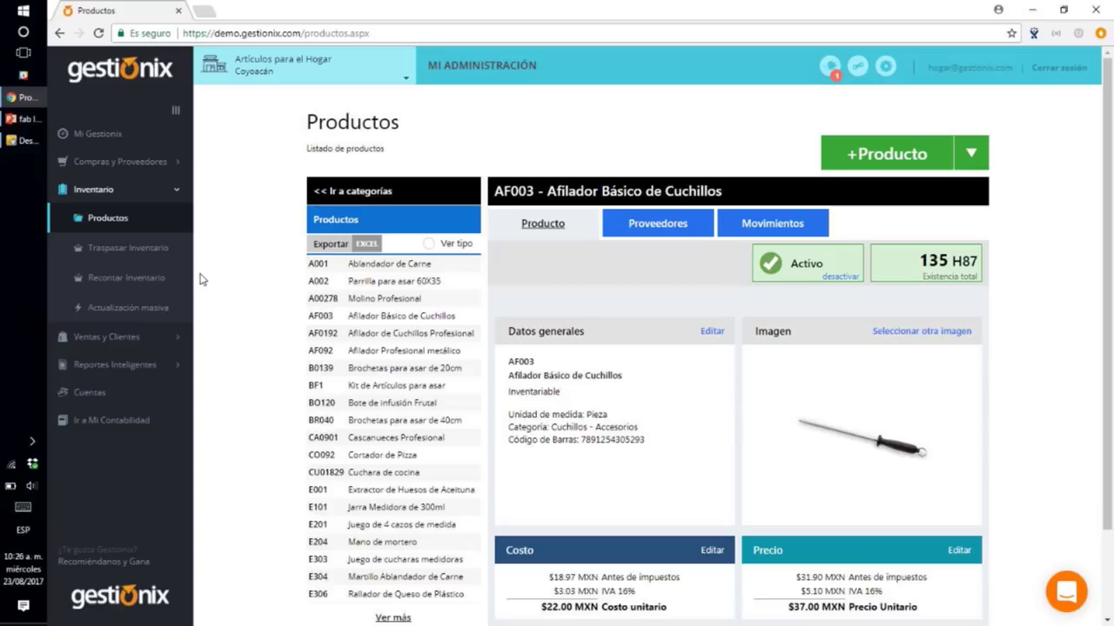
Step: Start a bulk inventory update for only the Coyoacán store and include all product categories
left_click(120, 310)
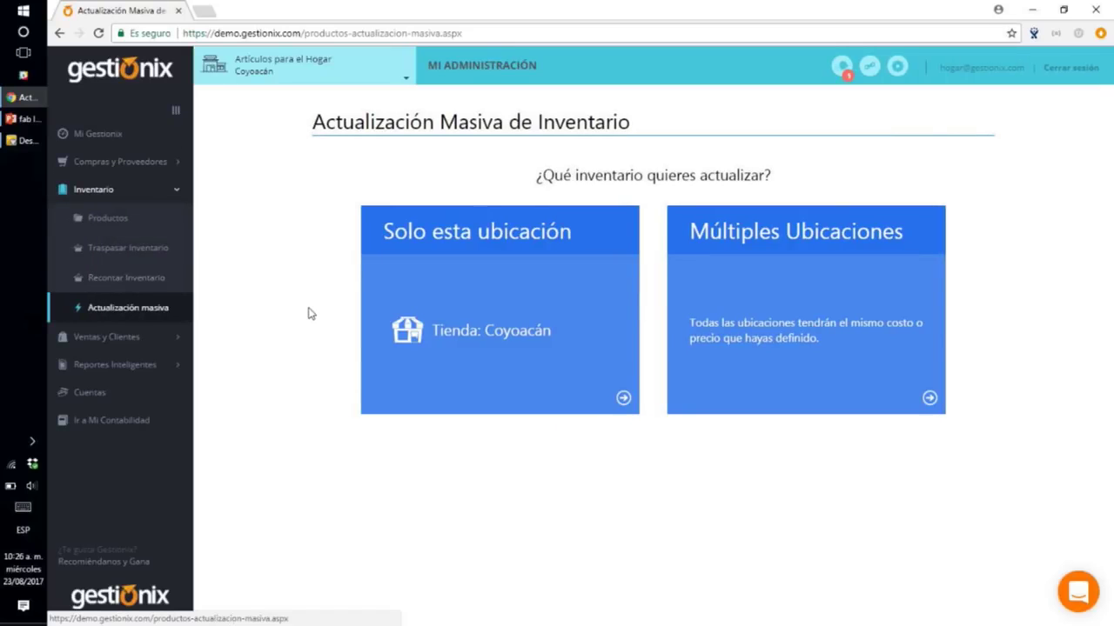
left_click(374, 313)
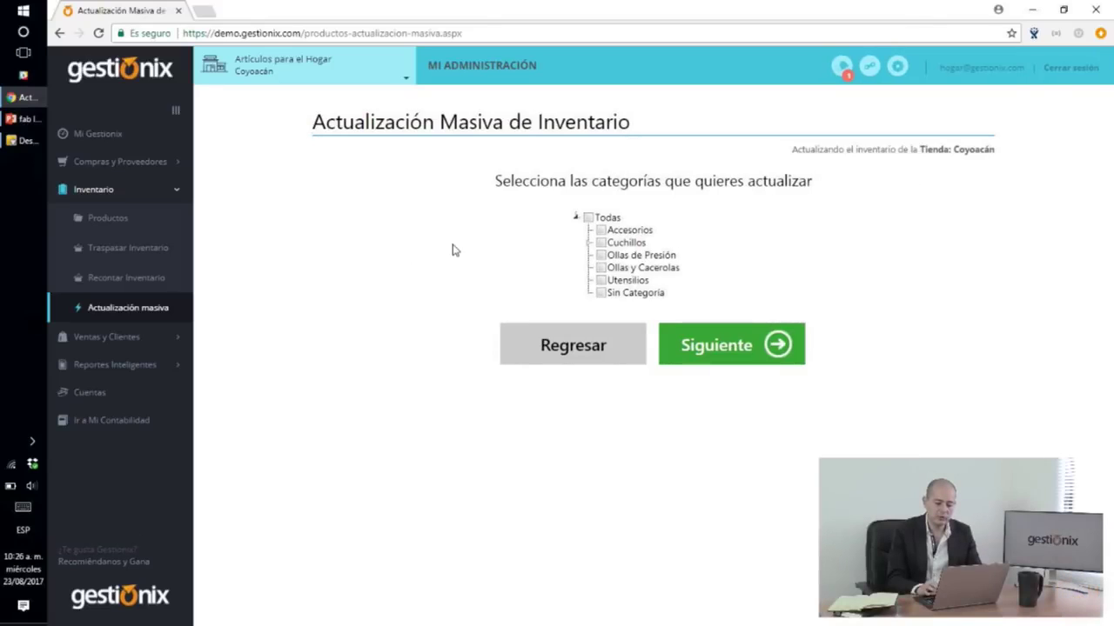
left_click(587, 219)
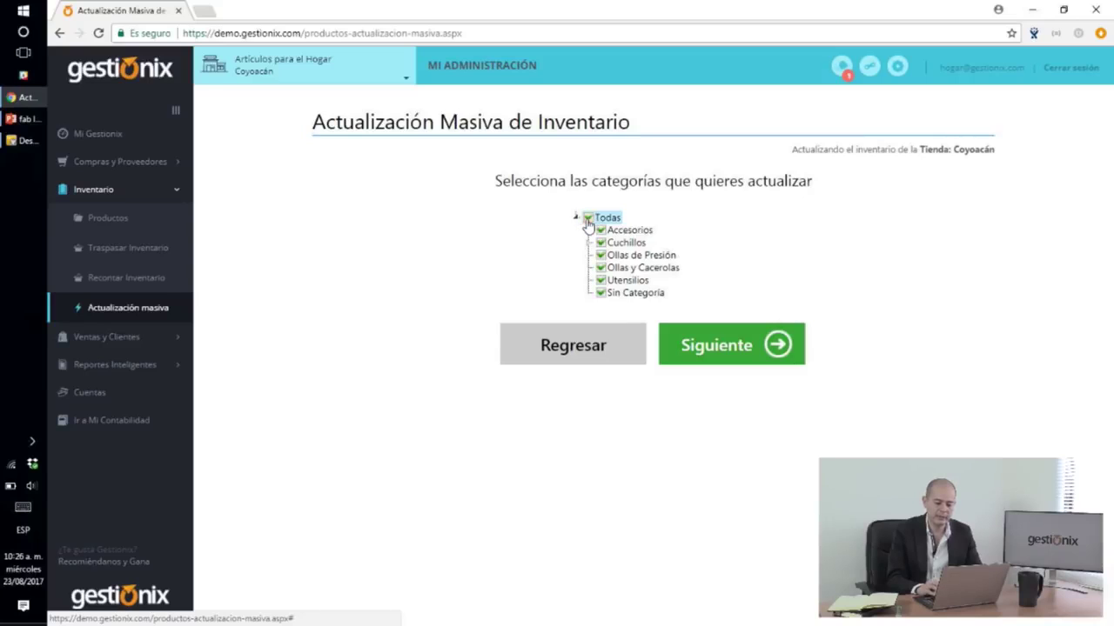
left_click(723, 342)
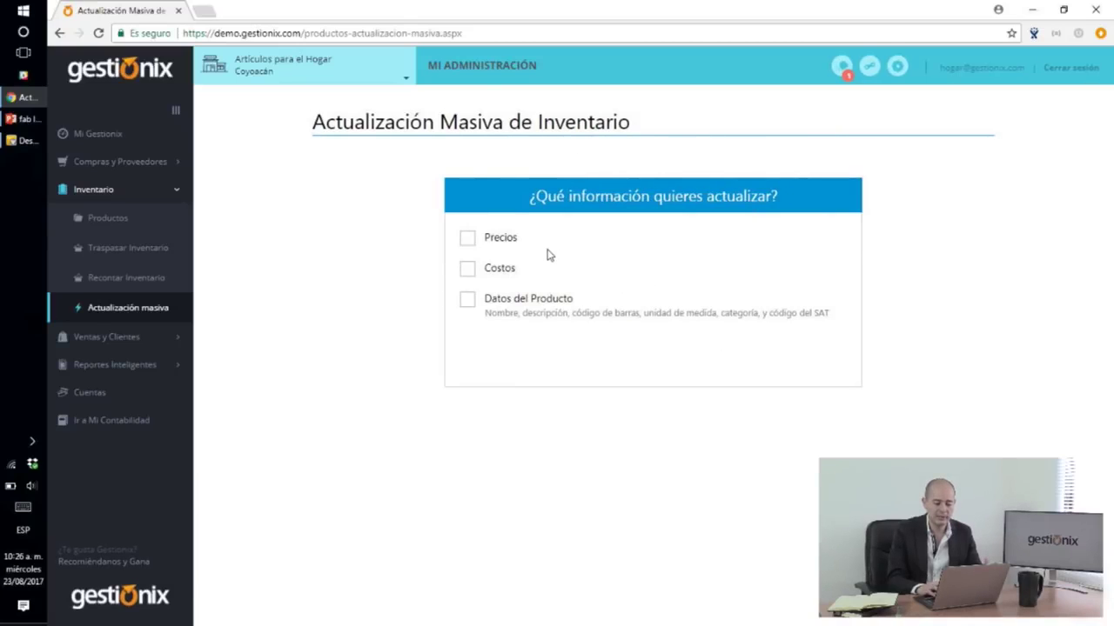
Step: Choose Datos del Producto as the information to update, download its Excel template and open the downloaded file
left_click(467, 301)
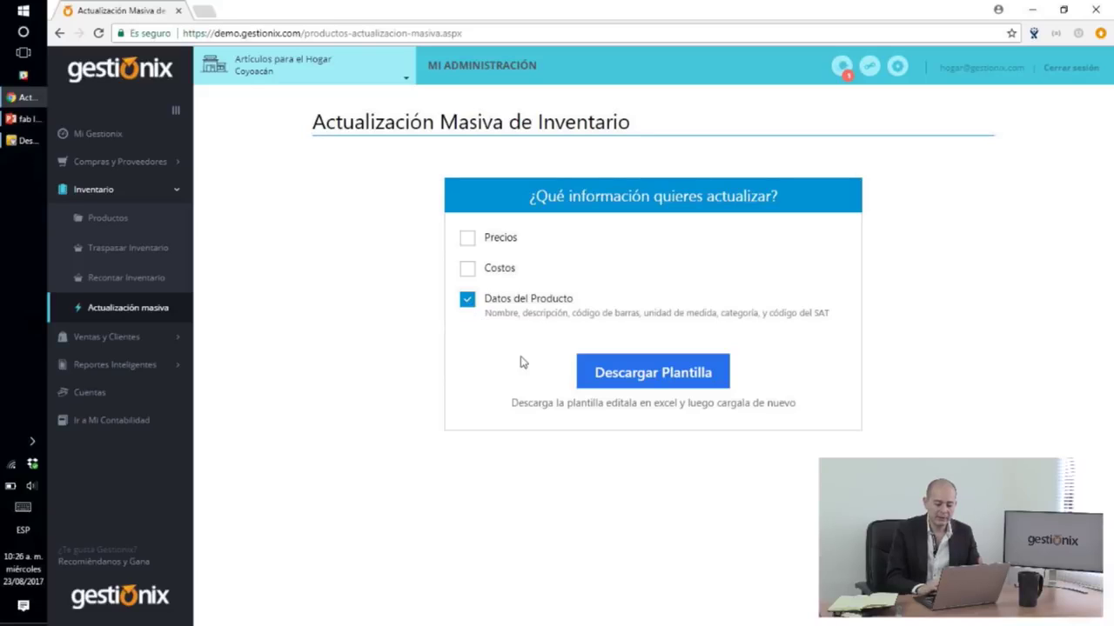
left_click(582, 374)
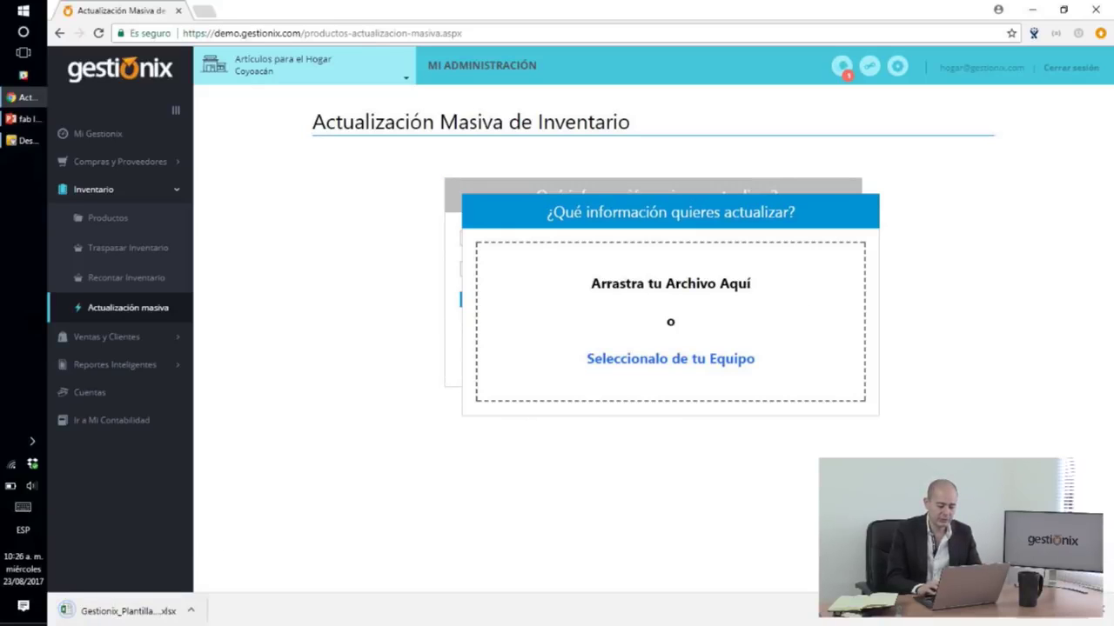
left_click(122, 609)
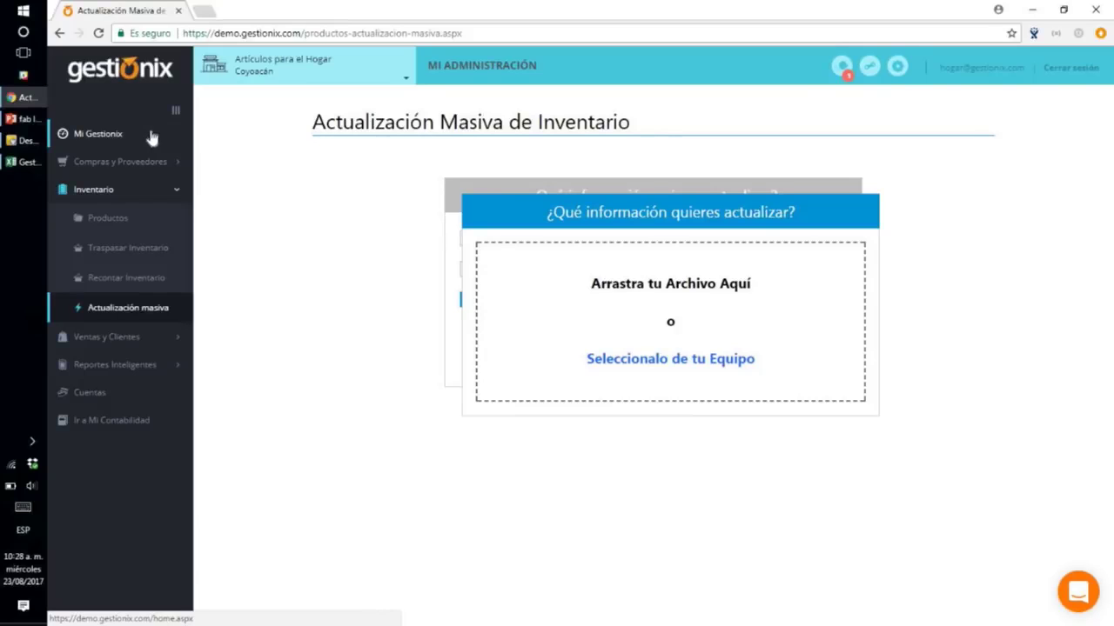
Step: Leave the bulk inventory update and return to the Mi Gestionix home page
left_click(152, 137)
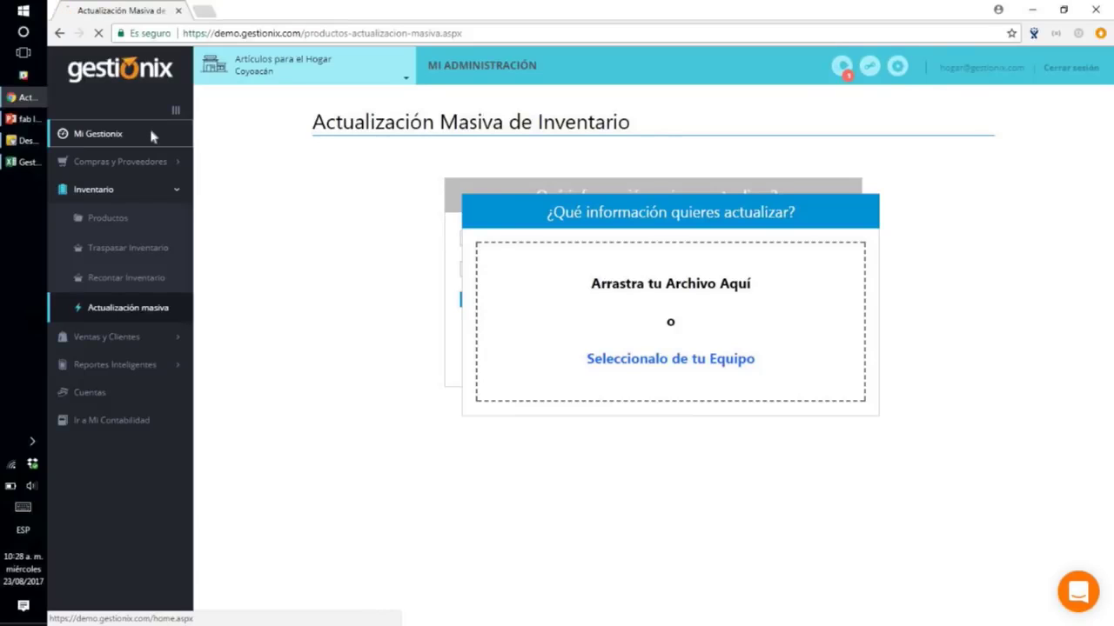